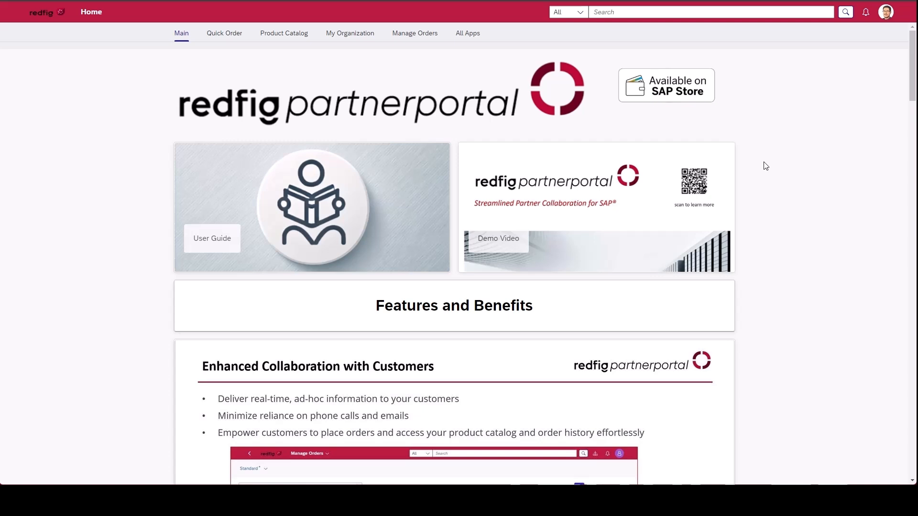
# Open the product catalog and confirm Computer World - Dallas WH as the ship-to location in the user context.
pyautogui.scroll(-7, 765, 165)
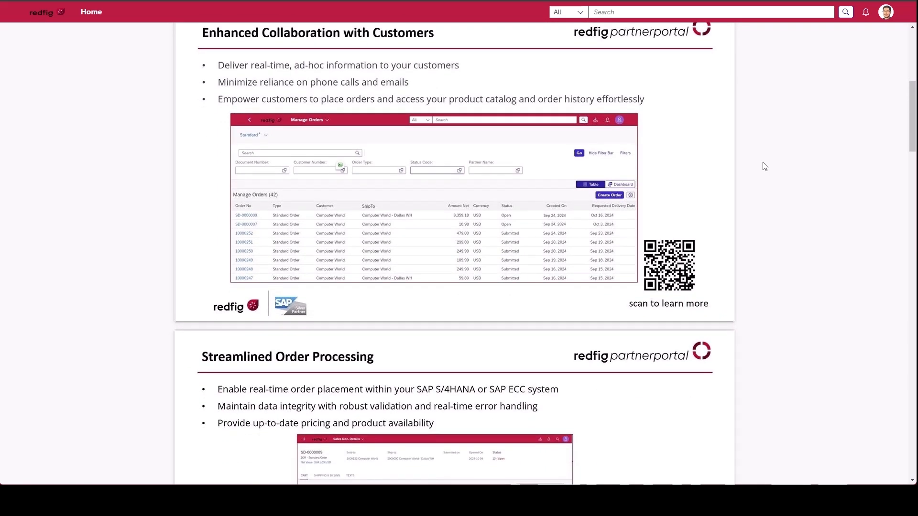
pyautogui.scroll(3, 764, 166)
pyautogui.scroll(3, 765, 166)
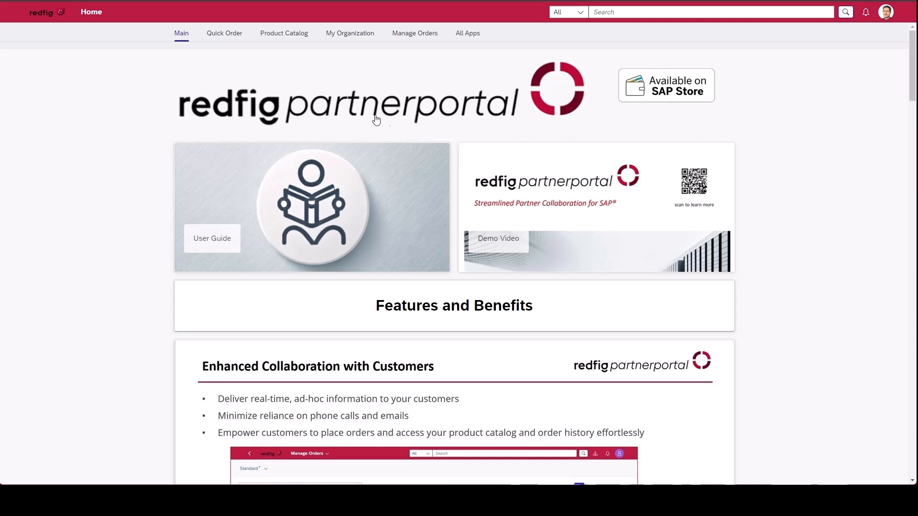
pyautogui.click(284, 33)
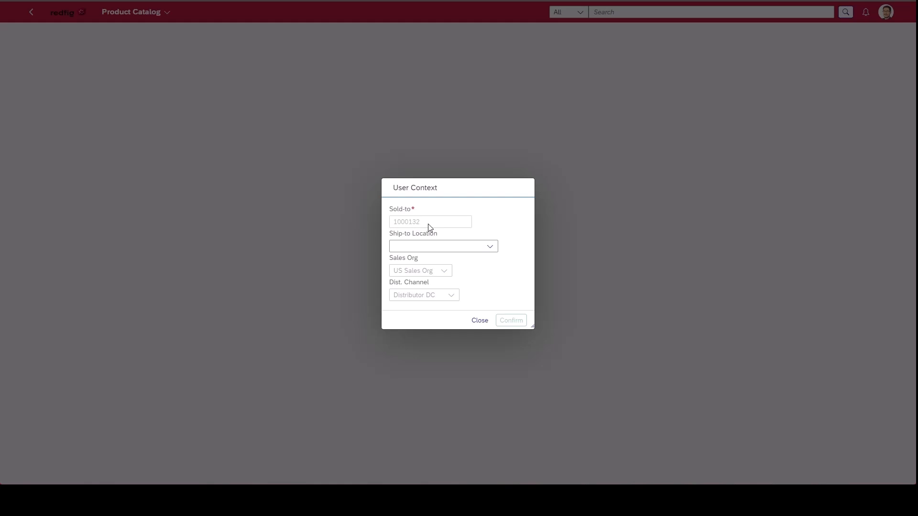
pyautogui.click(492, 247)
pyautogui.click(476, 276)
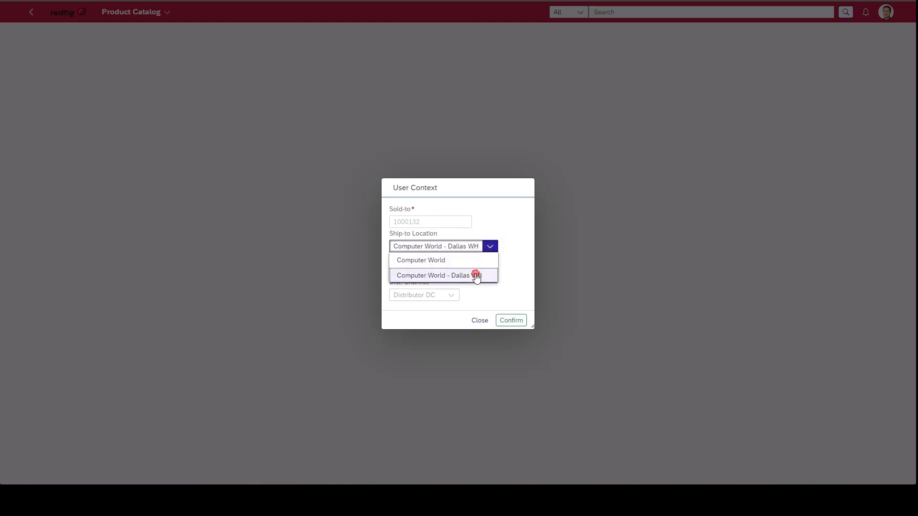
pyautogui.click(512, 319)
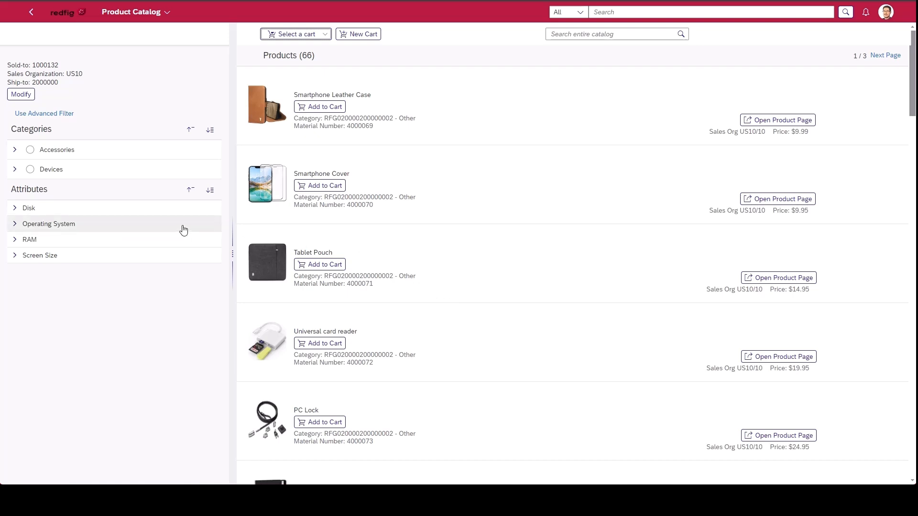
# Filter the catalog to the Notebooks category within Devices For Business.
pyautogui.click(15, 169)
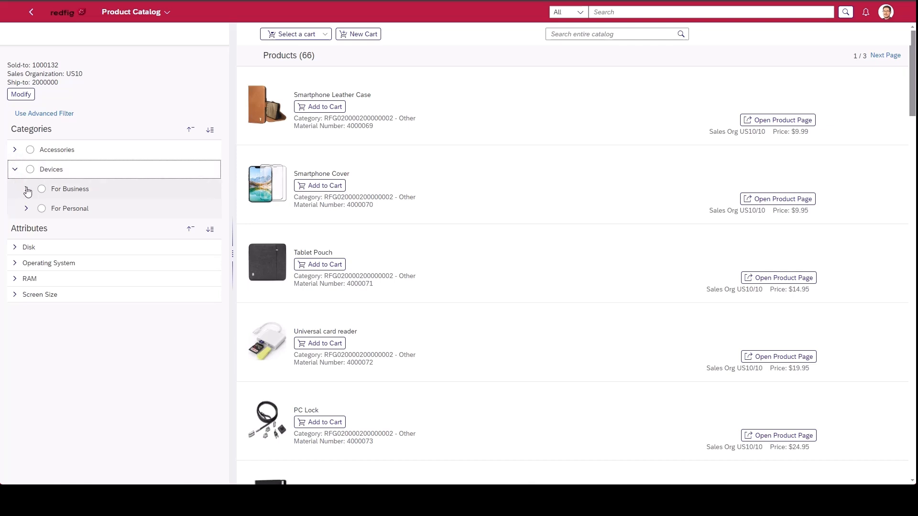
pyautogui.click(27, 189)
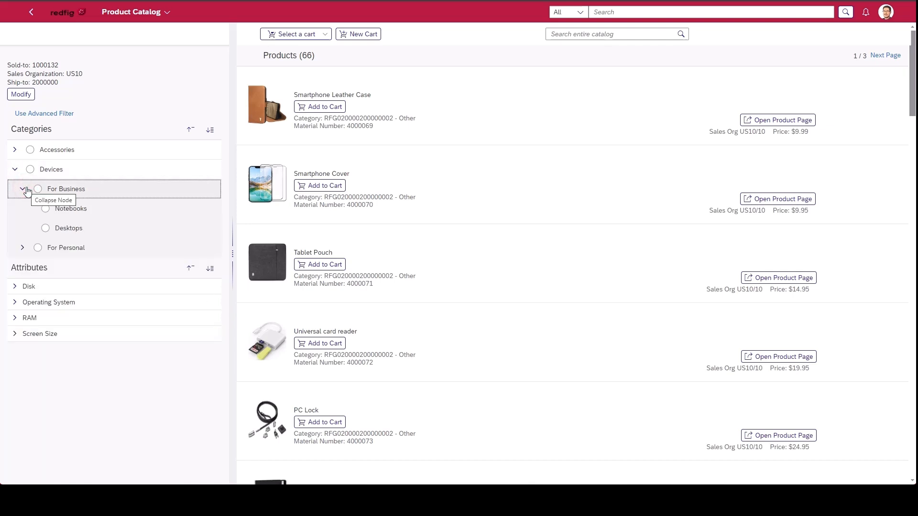
pyautogui.click(45, 209)
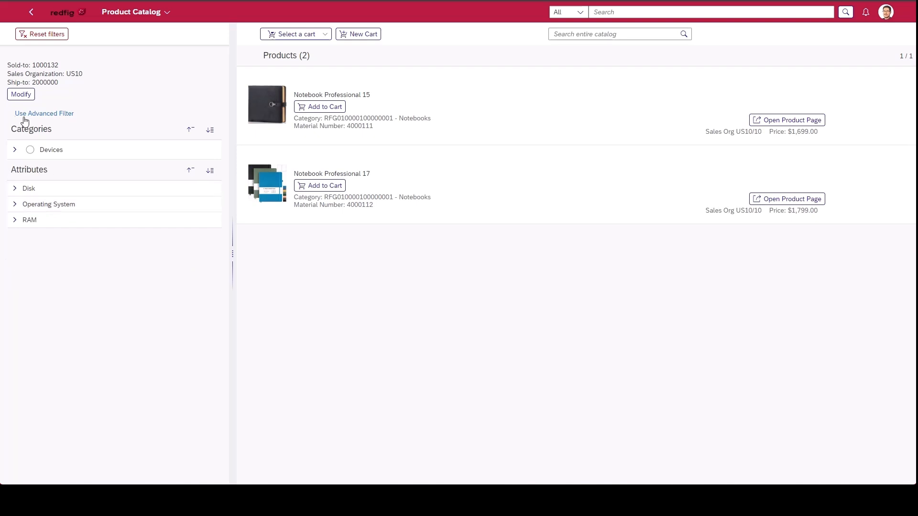
# Reset the catalog filters and show only products with the Win 10 Professional operating system.
pyautogui.click(42, 35)
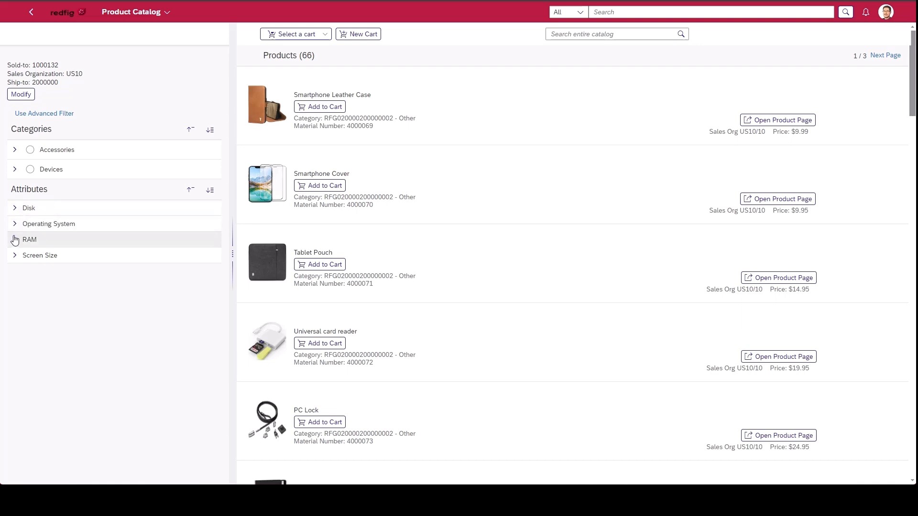
pyautogui.click(15, 224)
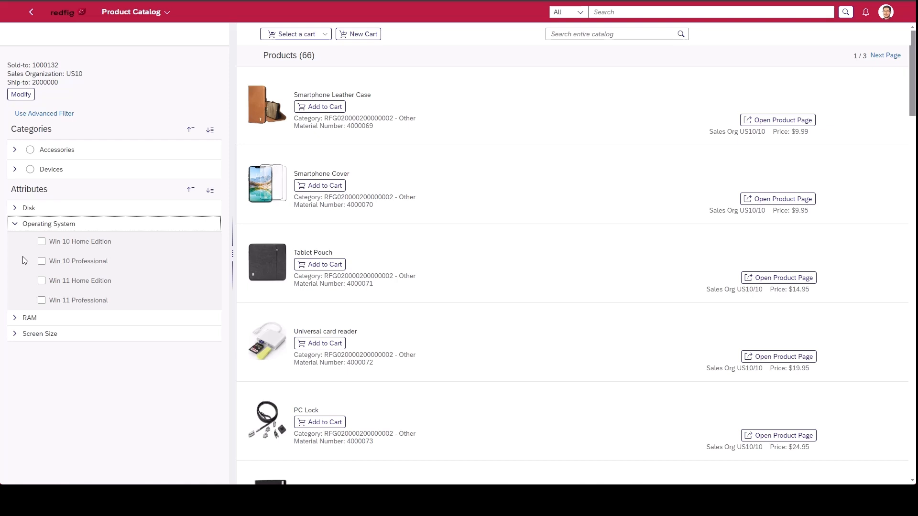
pyautogui.click(42, 261)
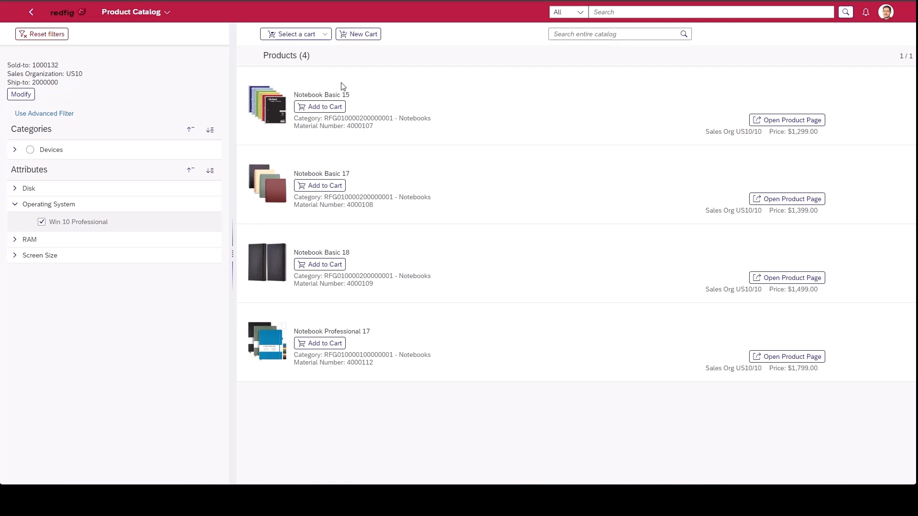
# Add Notebook Basic 15 to the existing open cart and view that shopping cart.
pyautogui.click(325, 34)
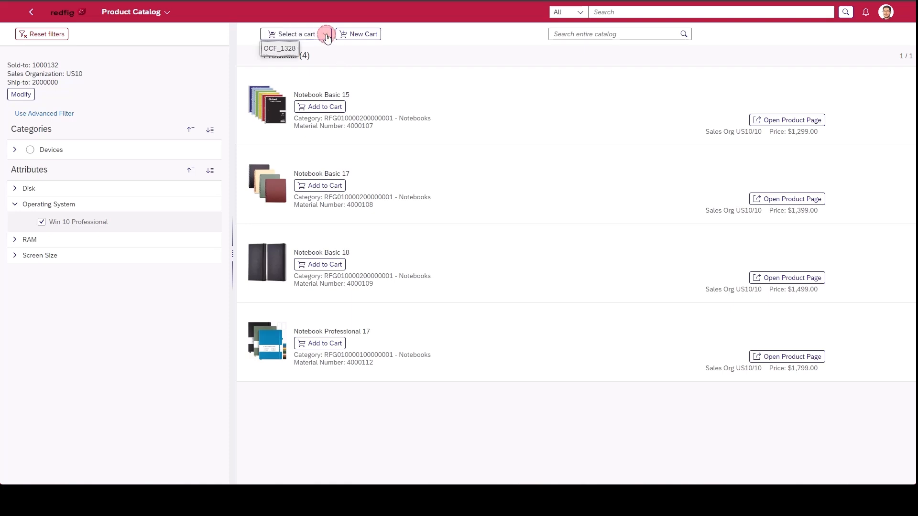
pyautogui.click(284, 50)
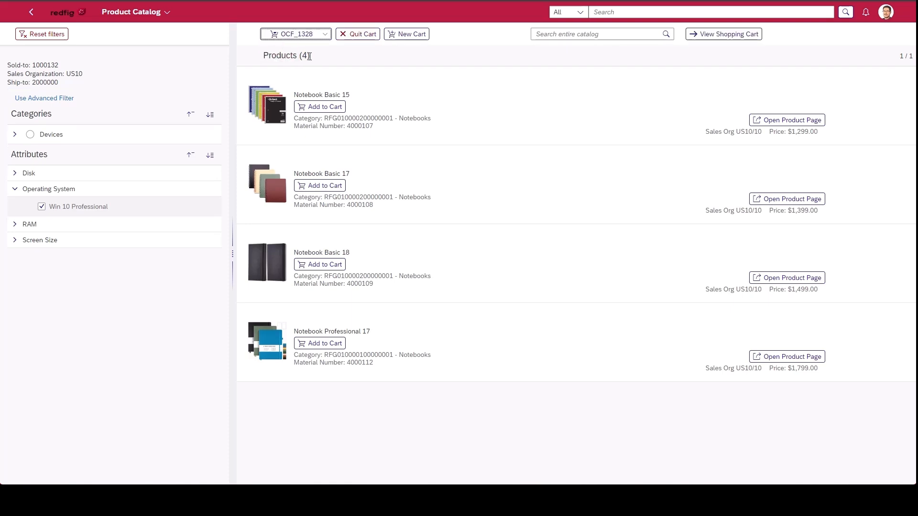
pyautogui.click(327, 109)
pyautogui.click(719, 42)
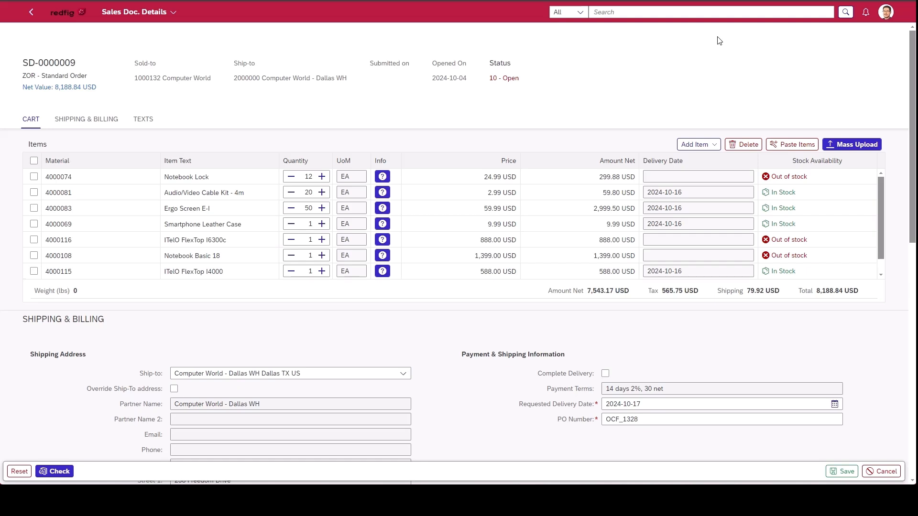
# Create a quick order from the home page with the Computer World - Dallas WH shipping location and a PO number.
pyautogui.click(74, 16)
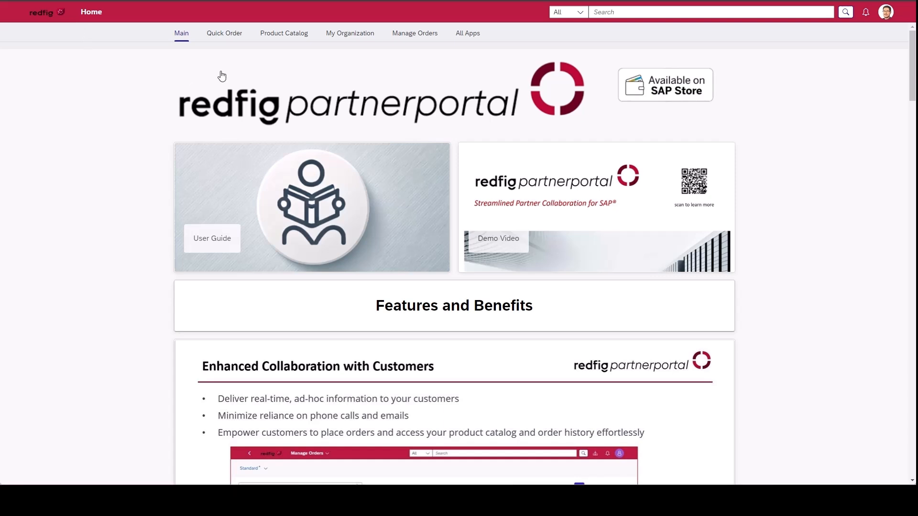
pyautogui.click(232, 38)
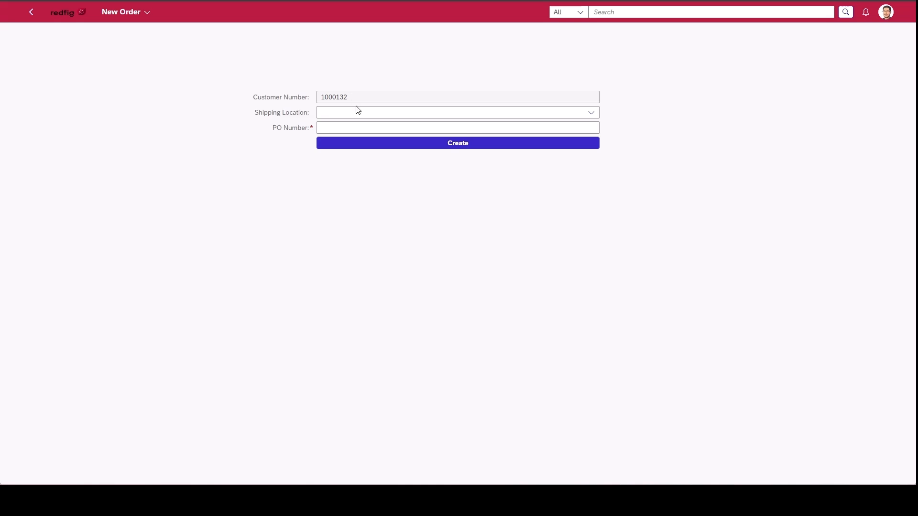
pyautogui.click(593, 116)
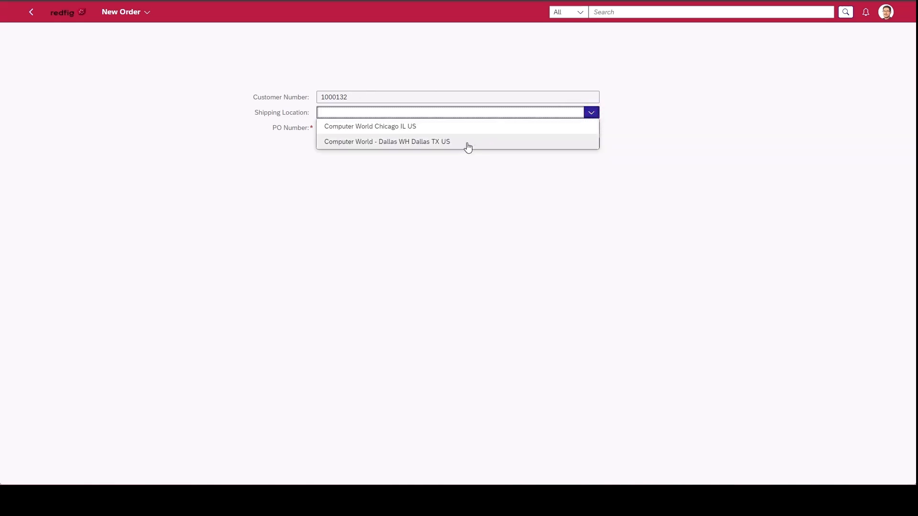
pyautogui.click(430, 141)
pyautogui.click(405, 128)
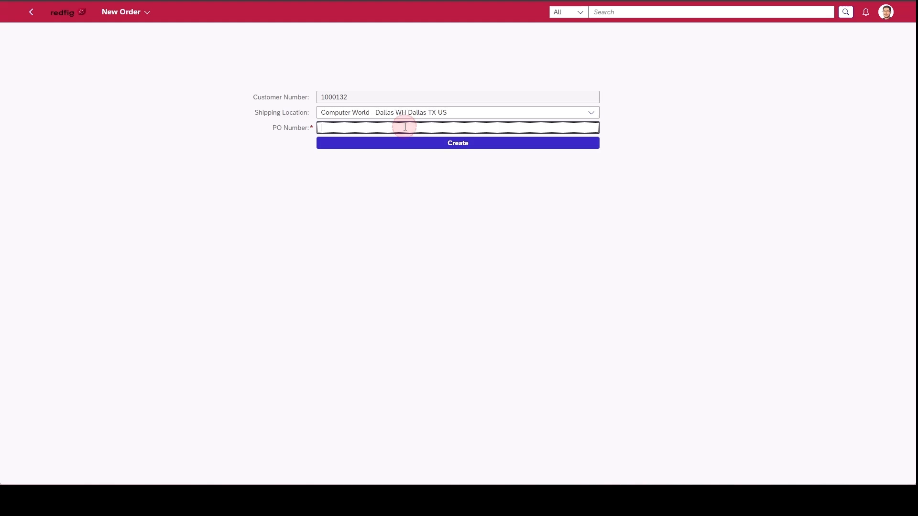
pyautogui.write('EMO_1134')
pyautogui.click(428, 145)
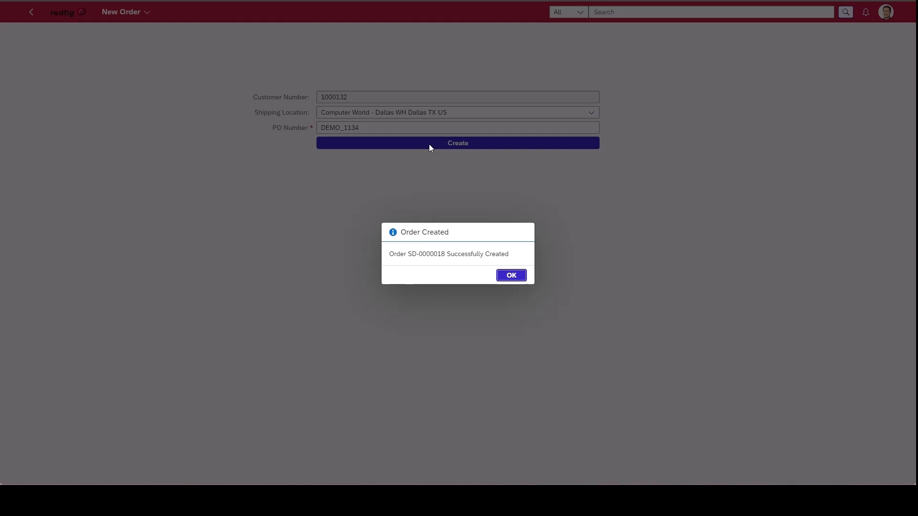
pyautogui.moveTo(409, 255); pyautogui.dragTo(420, 257)
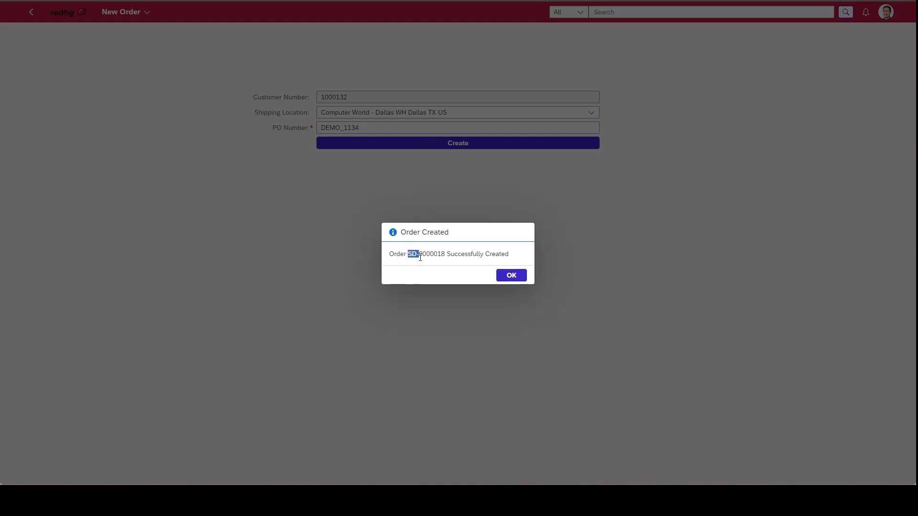
pyautogui.click(511, 276)
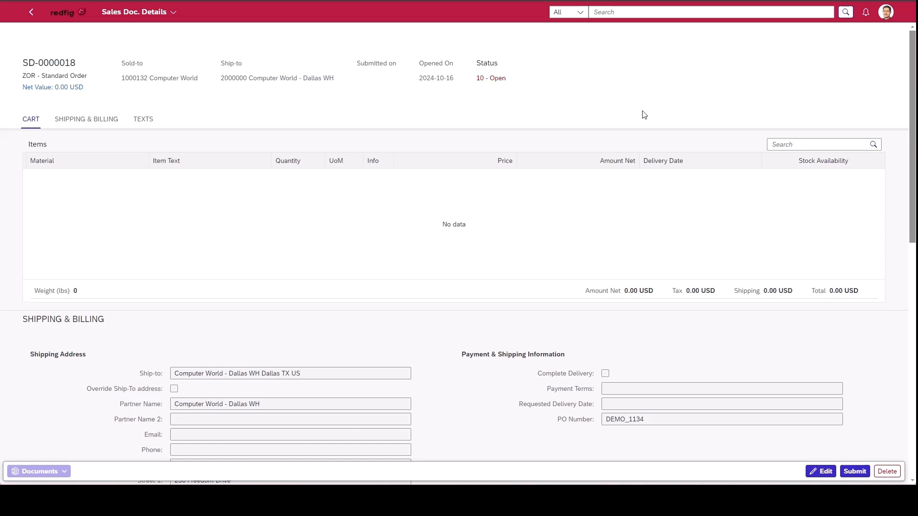
# Start editing the new order and quick-add Smartphone Leather Case by searching for "smart".
pyautogui.click(821, 472)
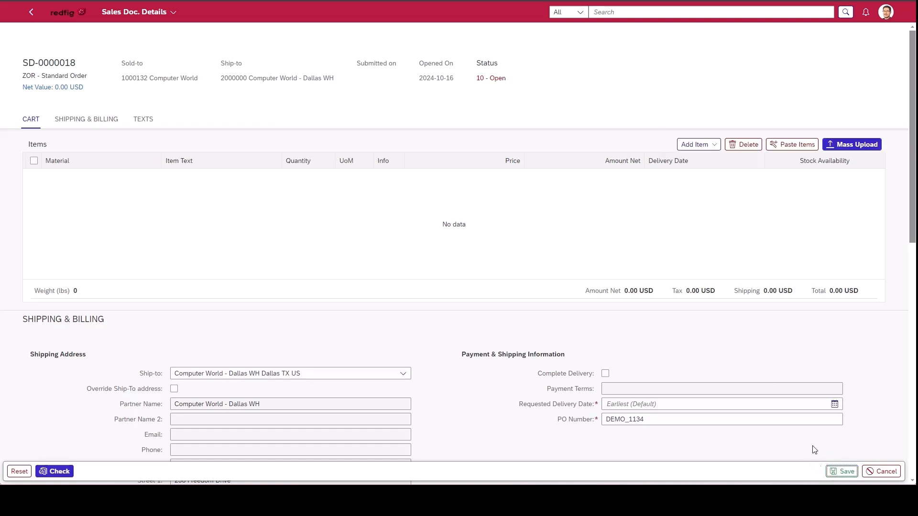
pyautogui.click(714, 145)
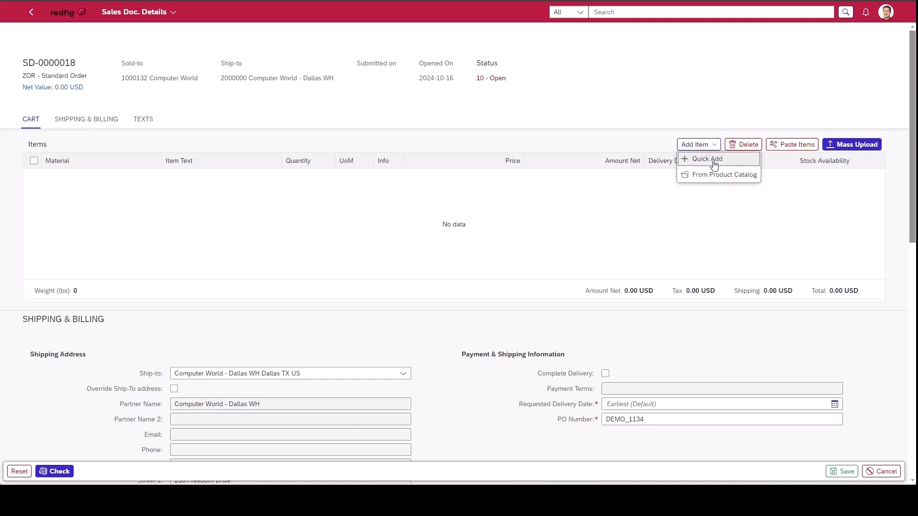
pyautogui.click(713, 159)
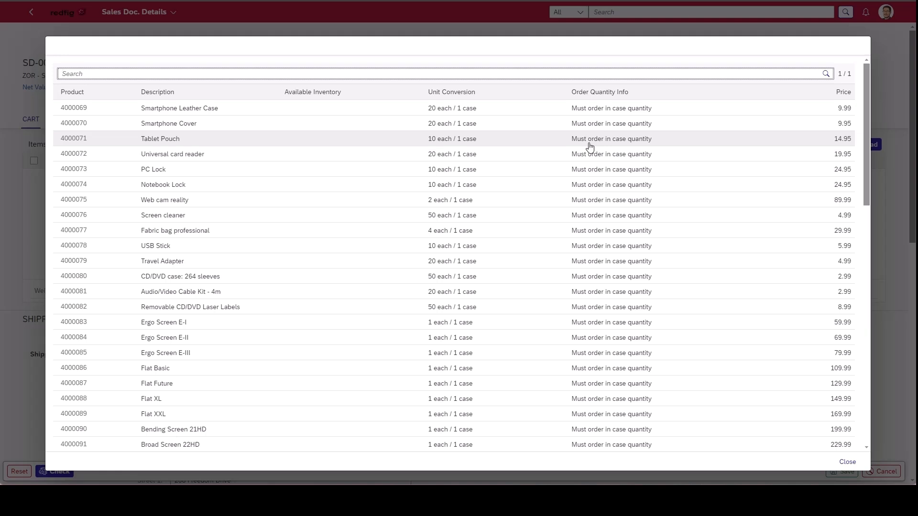
pyautogui.write('smart')
pyautogui.press('Return')
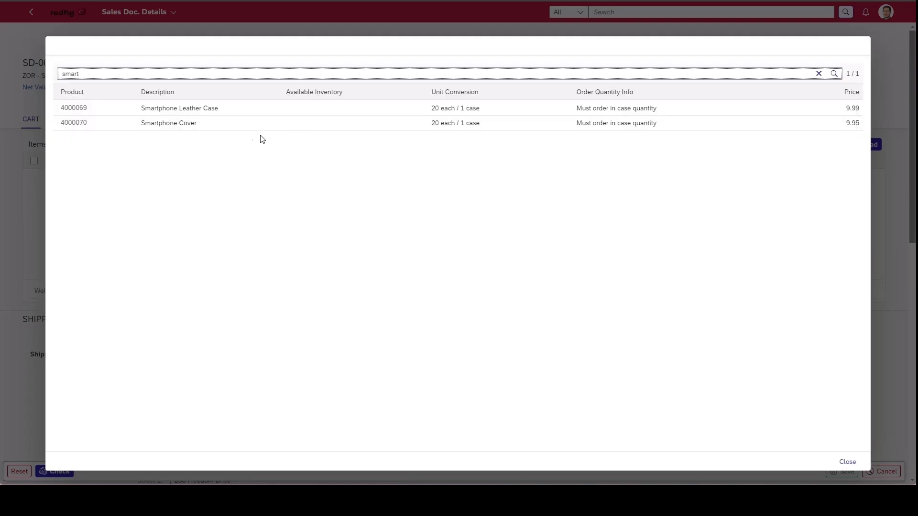
pyautogui.click(96, 108)
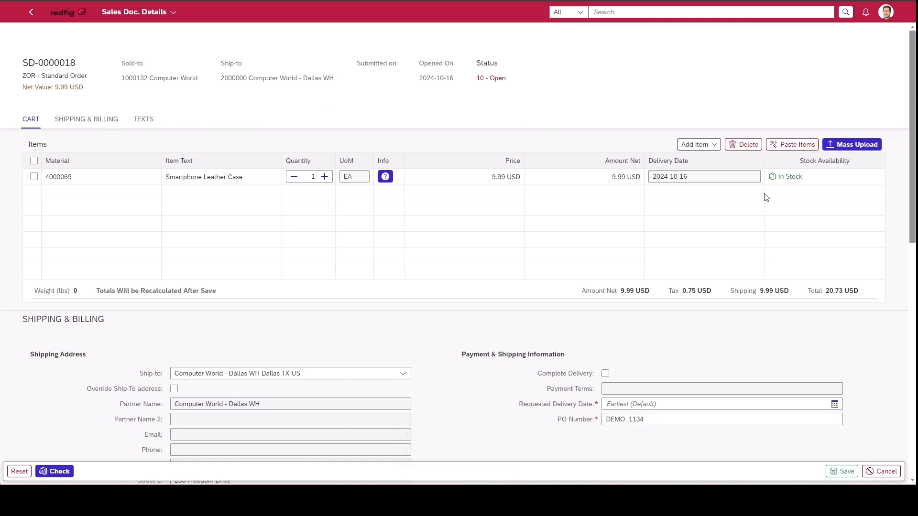
# Quick-add Smartphone Cover from the product list as another item in the order.
pyautogui.click(718, 147)
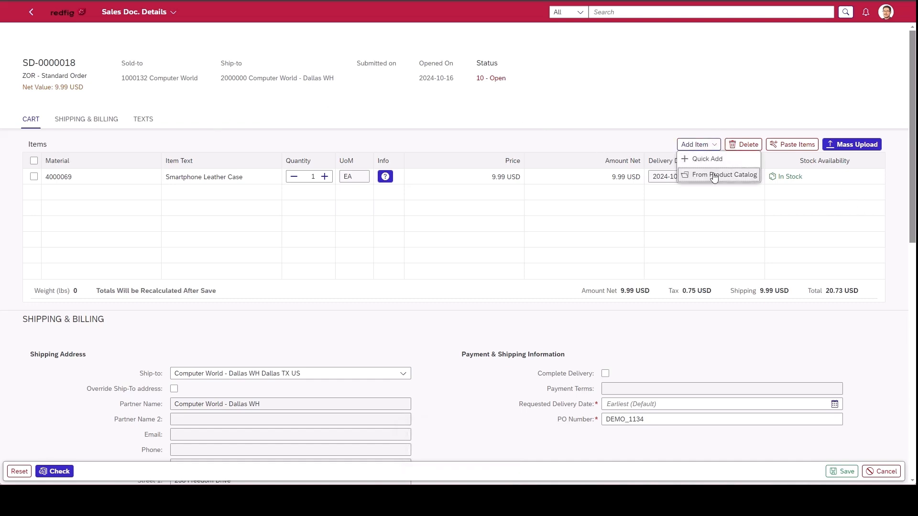
pyautogui.click(787, 128)
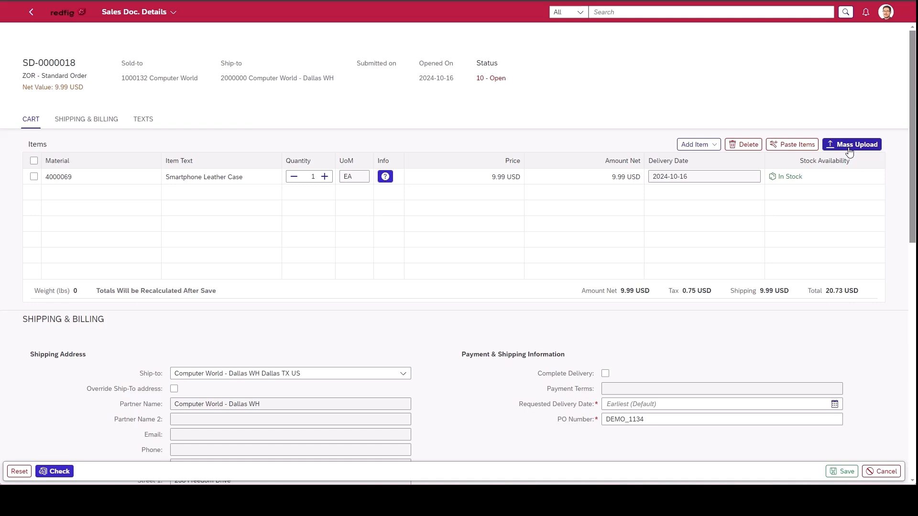
pyautogui.click(714, 144)
pyautogui.click(713, 155)
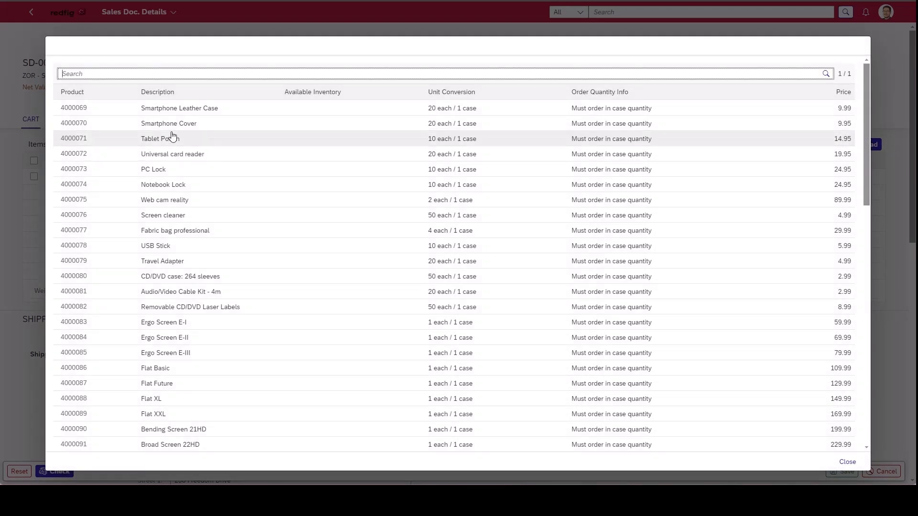
pyautogui.click(176, 124)
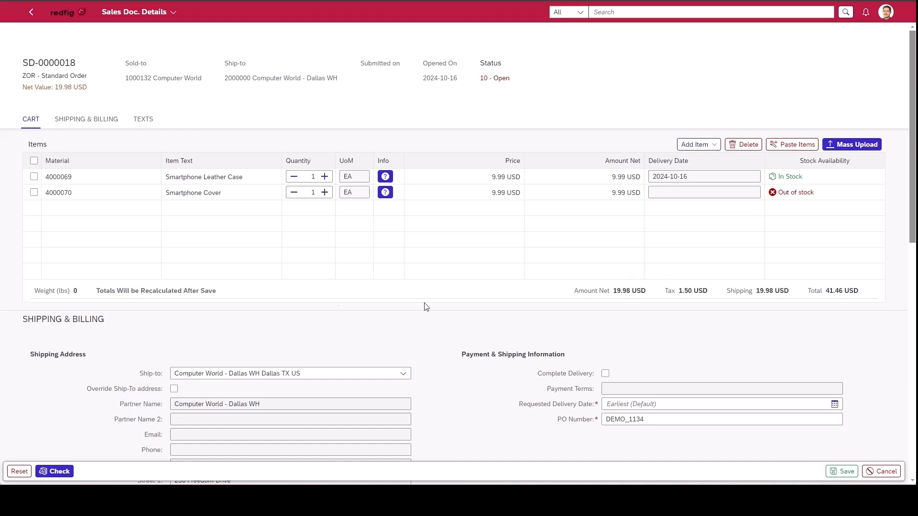
# Review the order's shipping and billing section and enter "Please Ship Quickly!!!" as the order confirmation notes for the customer.
pyautogui.scroll(-1, 412, 310)
pyautogui.scroll(-4, 413, 309)
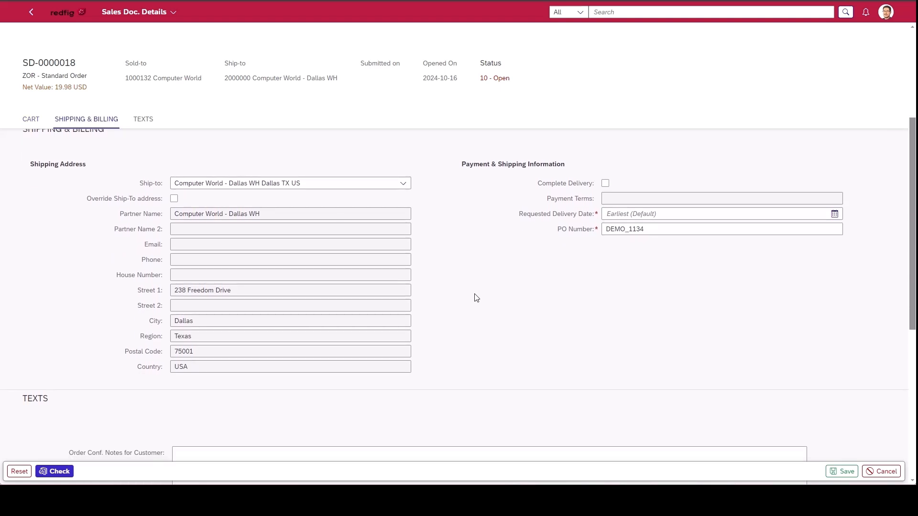
pyautogui.scroll(1, 476, 297)
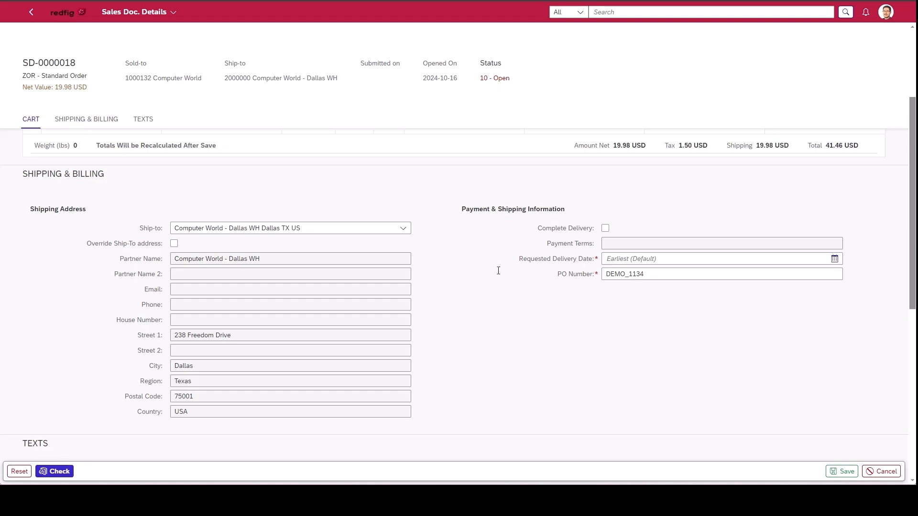
pyautogui.scroll(-3, 496, 275)
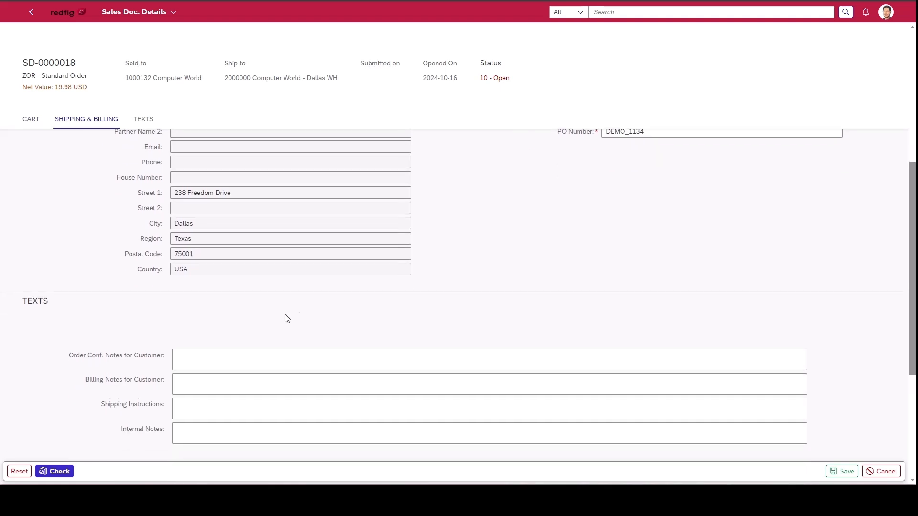
pyautogui.click(232, 352)
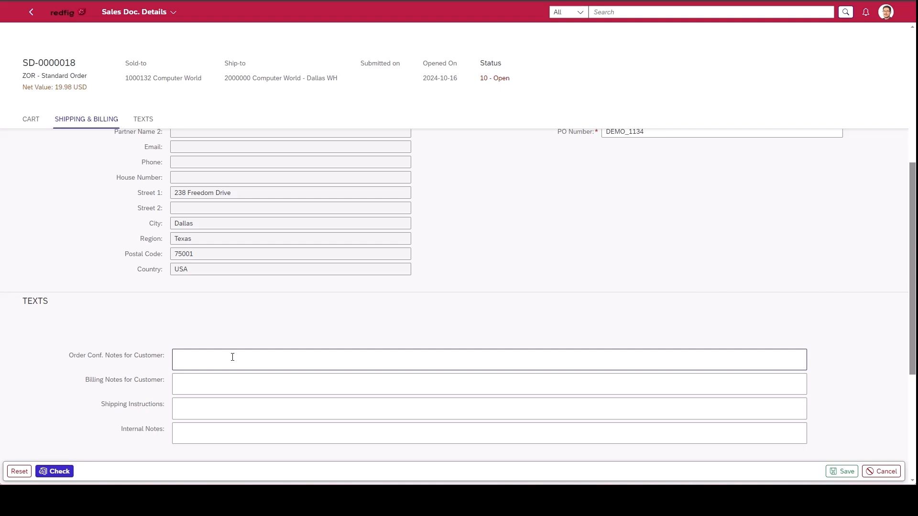
pyautogui.click(232, 357)
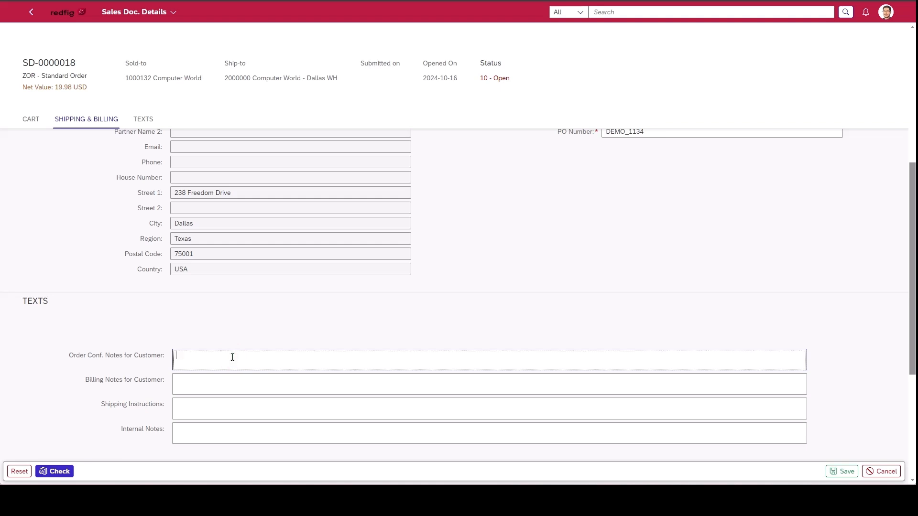
pyautogui.write('Please Ship Quickly!!!')
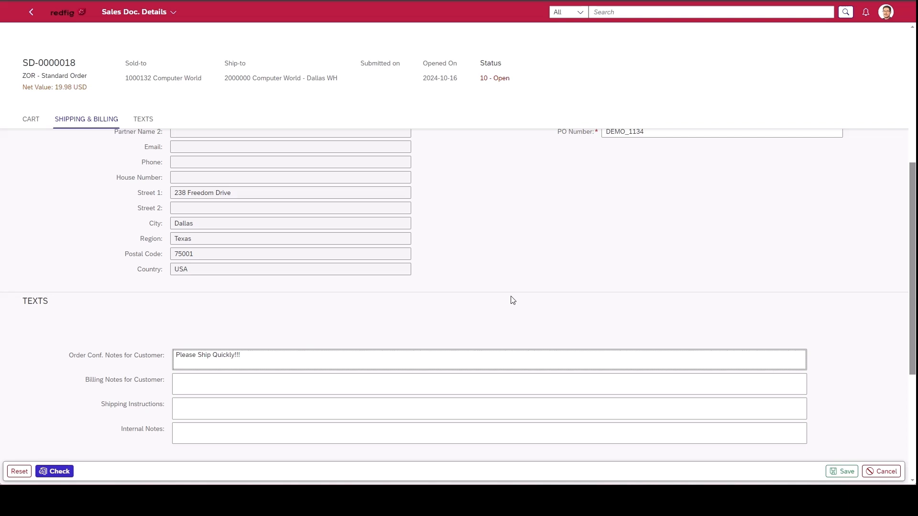
# Try to save the order and set the required requested delivery date to 2024-10-30.
pyautogui.scroll(6, 513, 300)
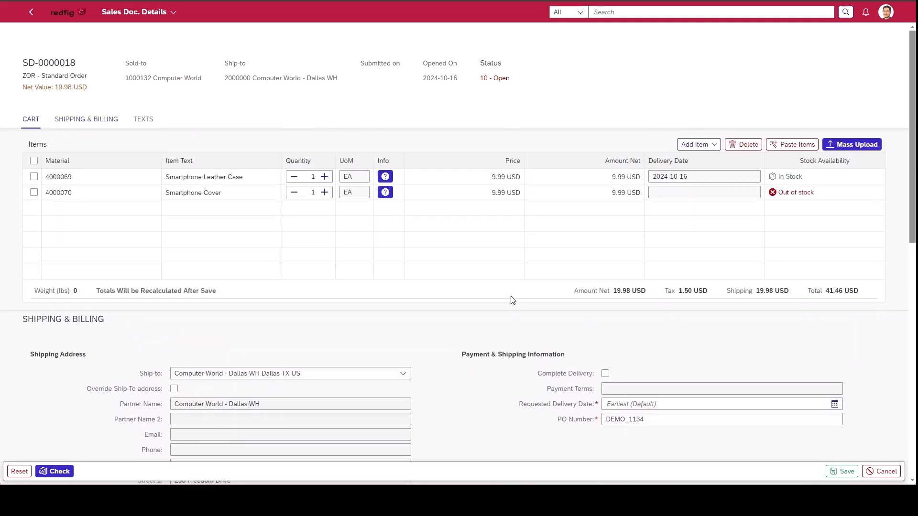
pyautogui.click(840, 475)
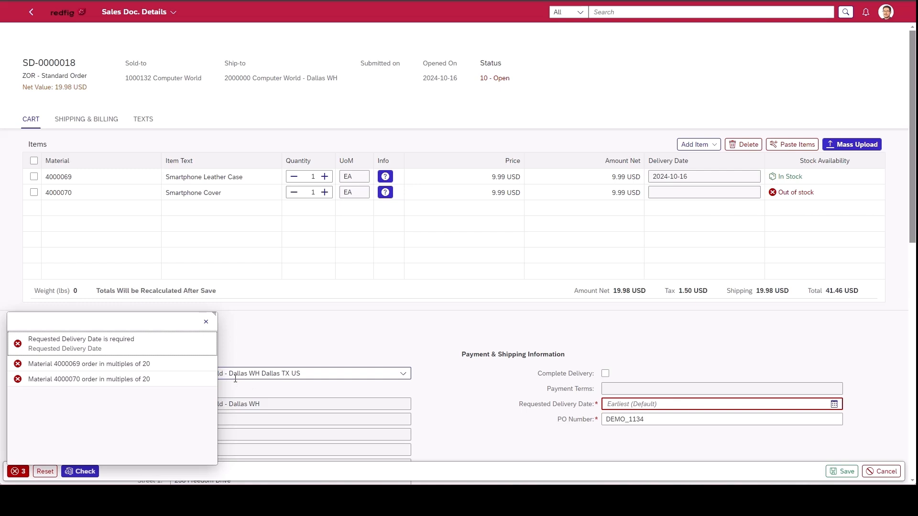
pyautogui.click(834, 406)
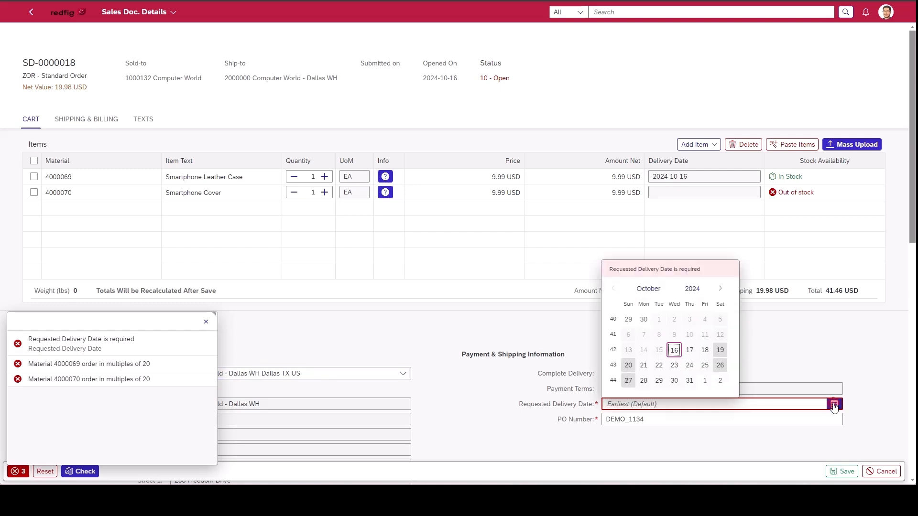
pyautogui.click(674, 381)
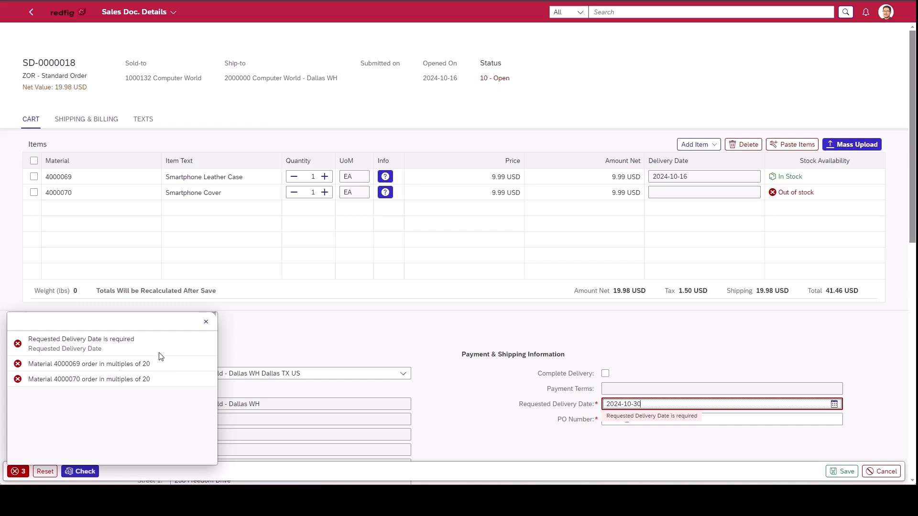
# Check the leather case's item details, set the Smartphone Leather Case and Smartphone Cover quantities to 20 each, and save the order.
pyautogui.click(388, 177)
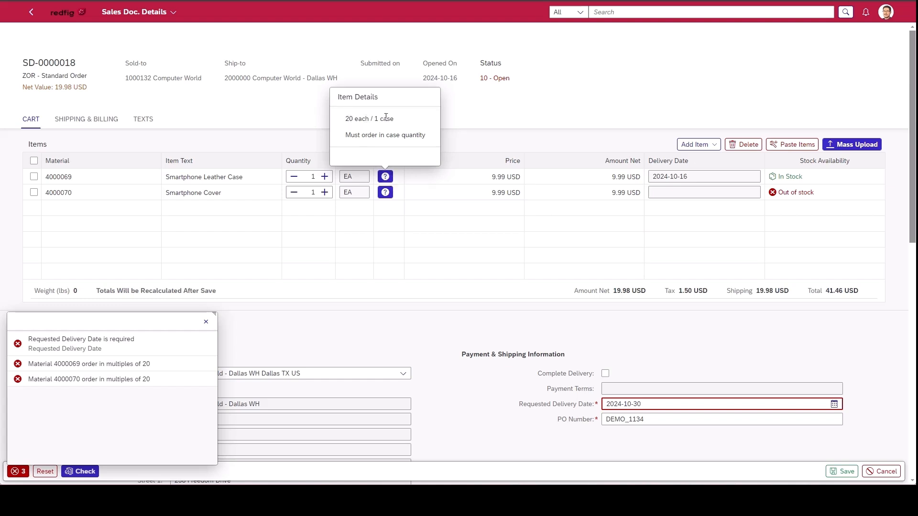
pyautogui.doubleClick(313, 176)
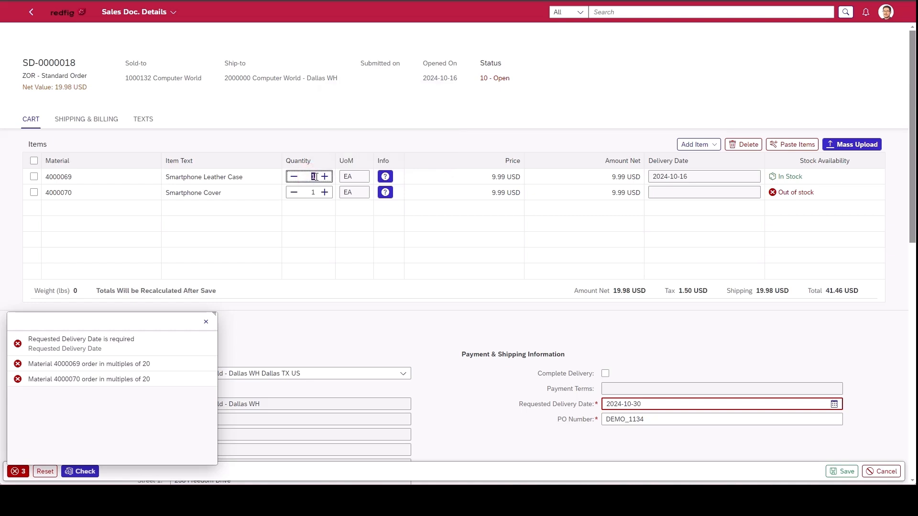
pyautogui.write('20')
pyautogui.click(309, 193)
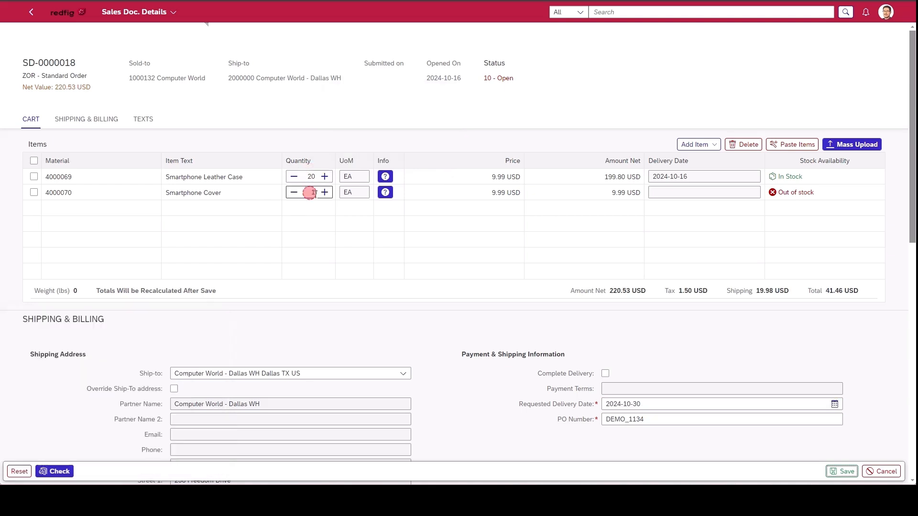
pyautogui.doubleClick(312, 192)
pyautogui.write('20')
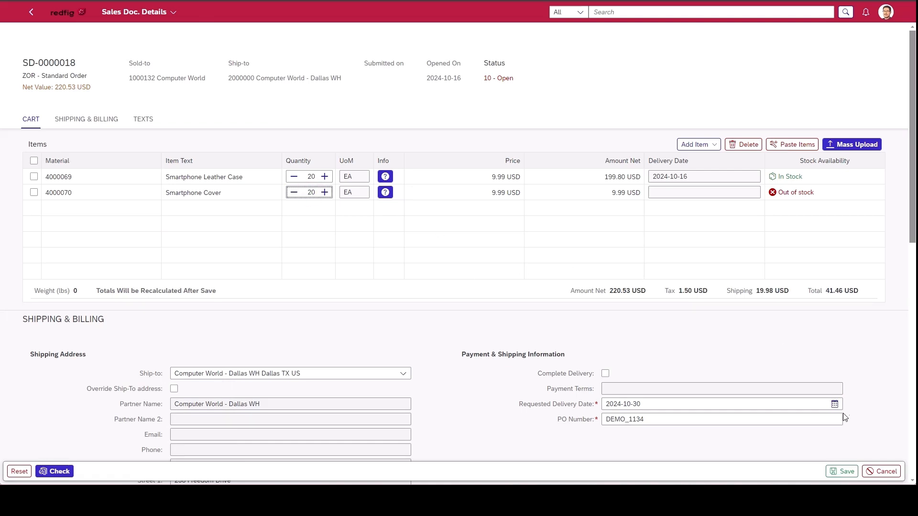
pyautogui.click(839, 472)
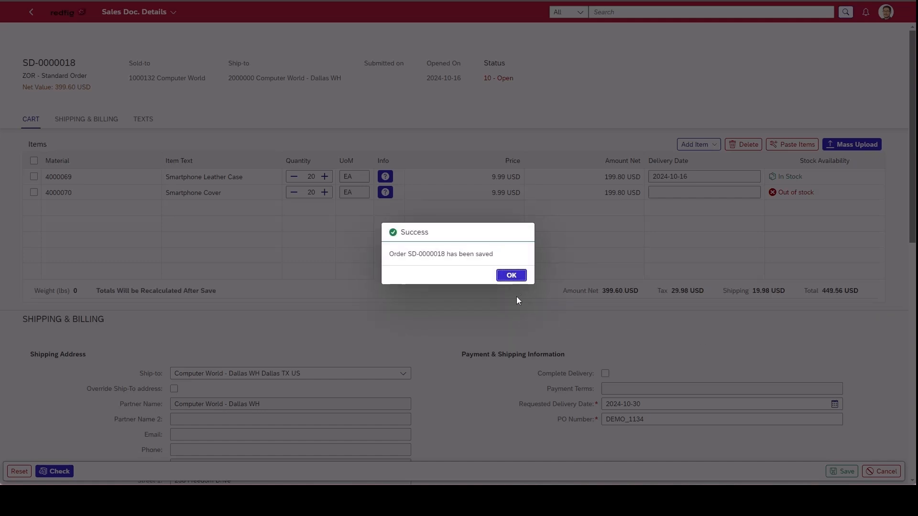
pyautogui.click(511, 275)
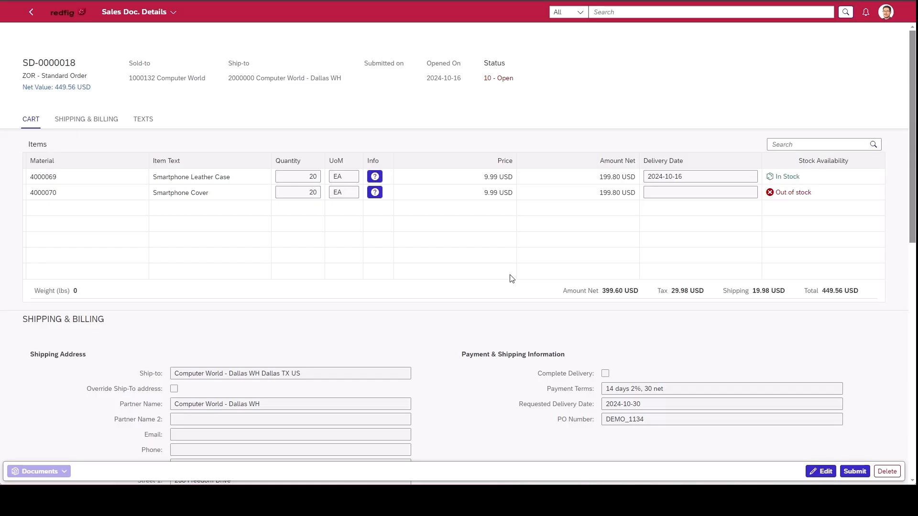
# Submit the saved order and copy its assigned order number from the success message.
pyautogui.click(854, 472)
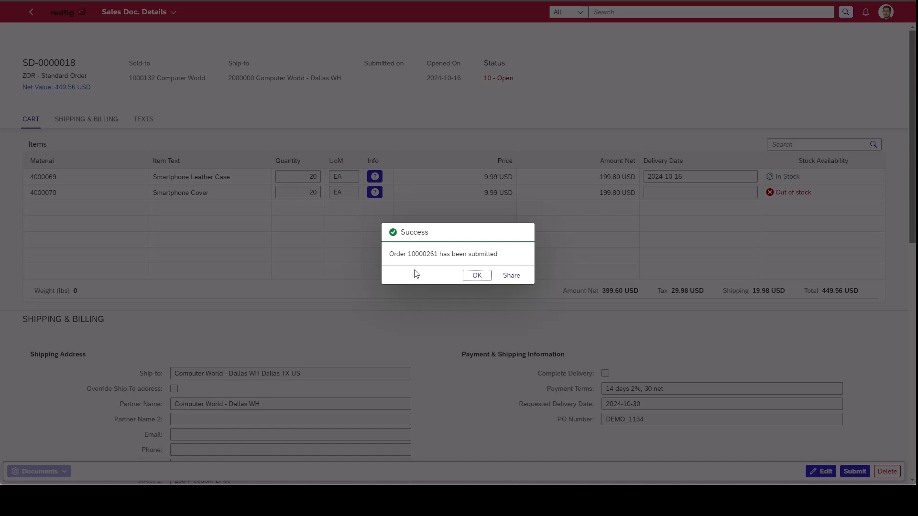
pyautogui.doubleClick(420, 254)
pyautogui.hotkey('ctrl', 'c')
pyautogui.click(476, 276)
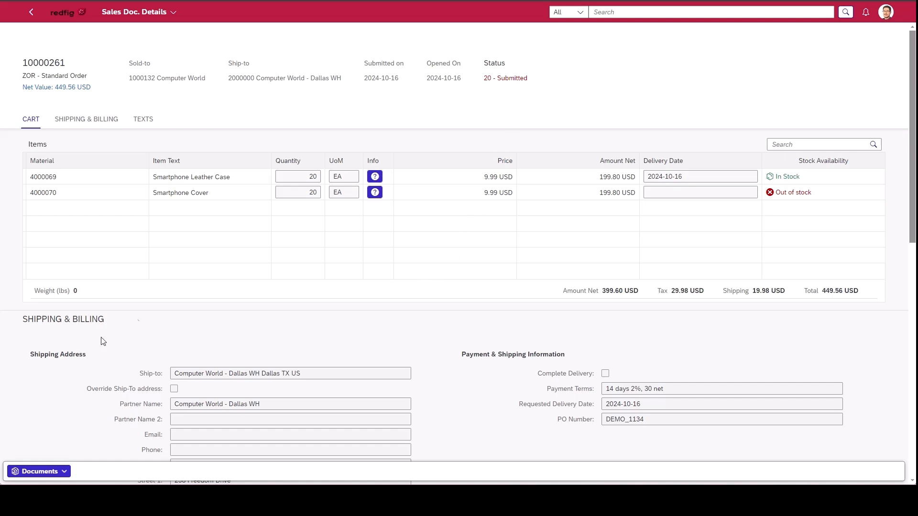
# Open the submitted order's Order Confirmation document, review its delivery terms and item lines, and close it.
pyautogui.click(65, 475)
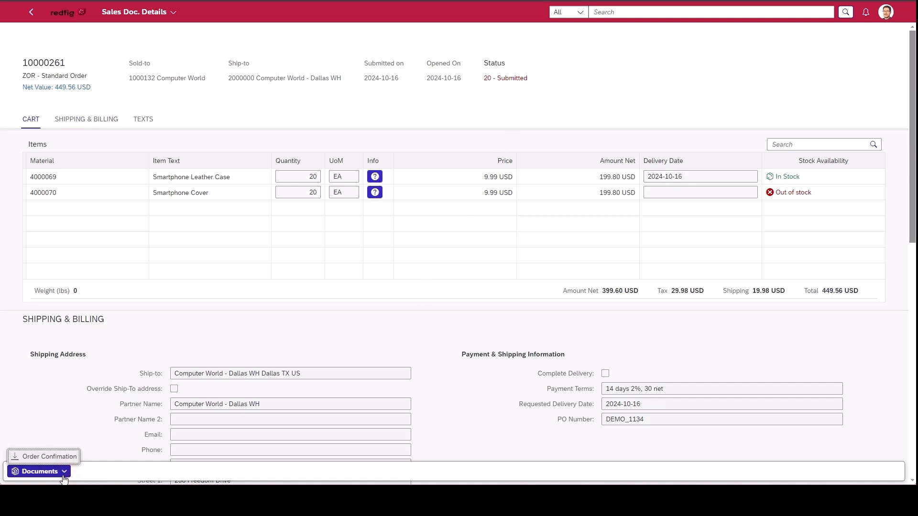
pyautogui.click(43, 458)
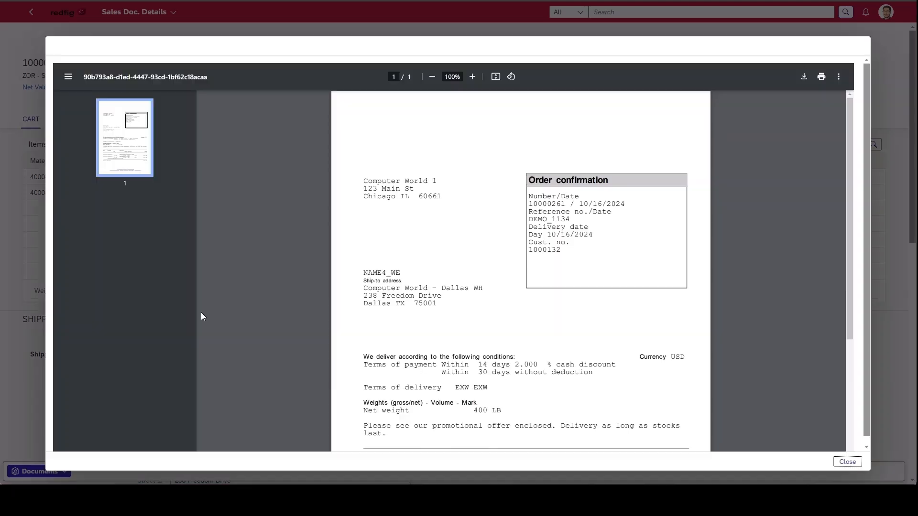
pyautogui.scroll(-4, 457, 282)
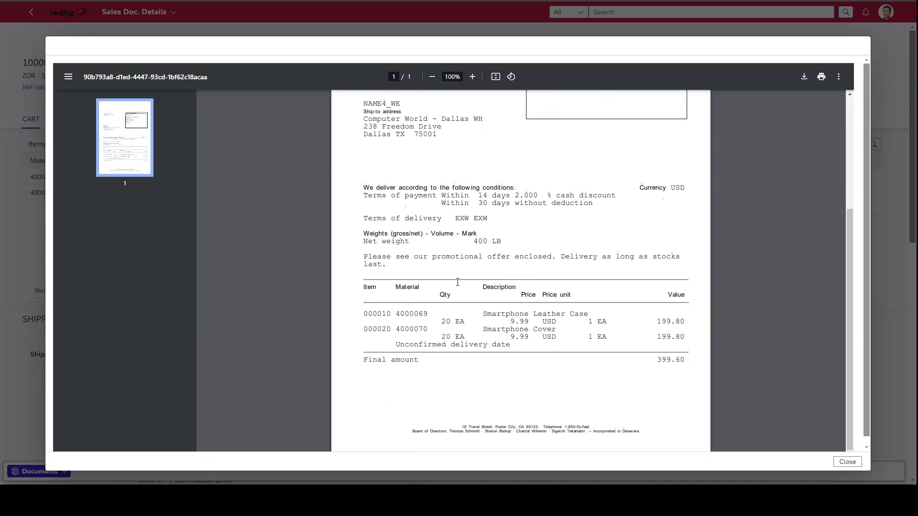
pyautogui.scroll(3, 458, 282)
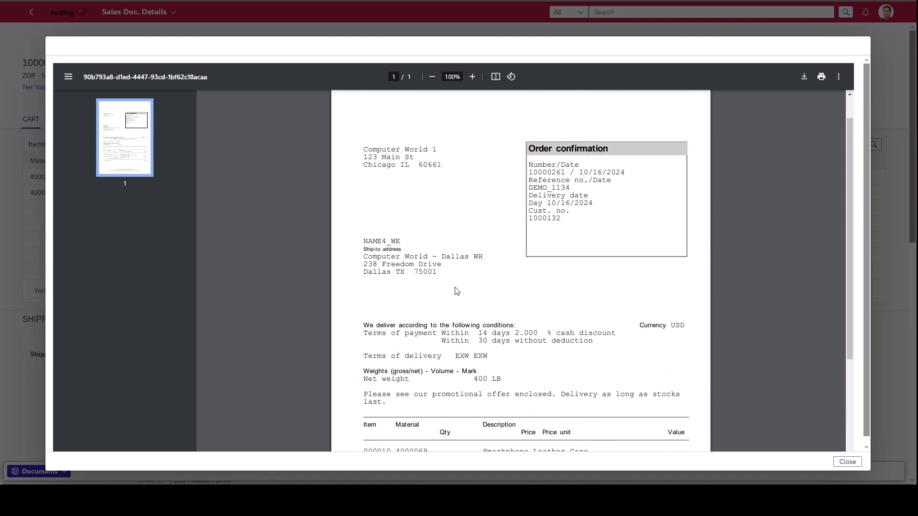
pyautogui.click(847, 462)
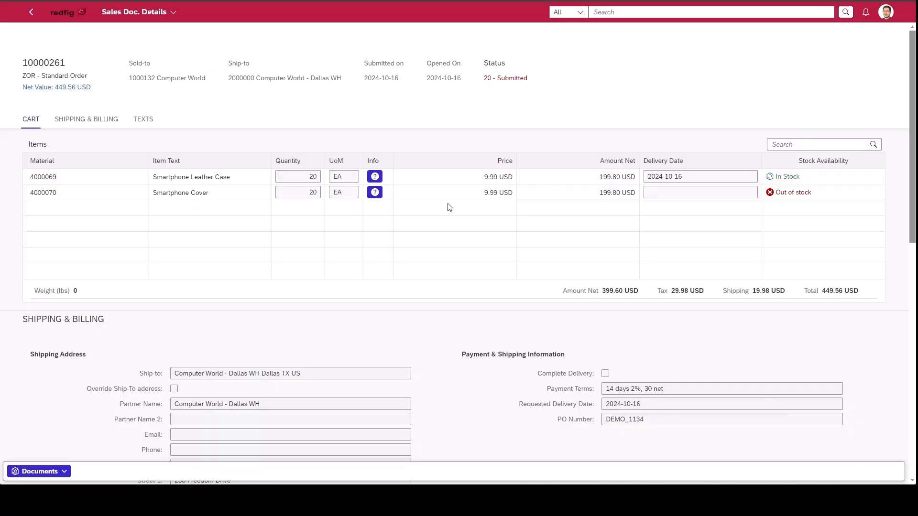
# Switch to the SAP Display Sales Documents window and display the submitted order using the copied order number.
pyautogui.moveTo(544, 502)
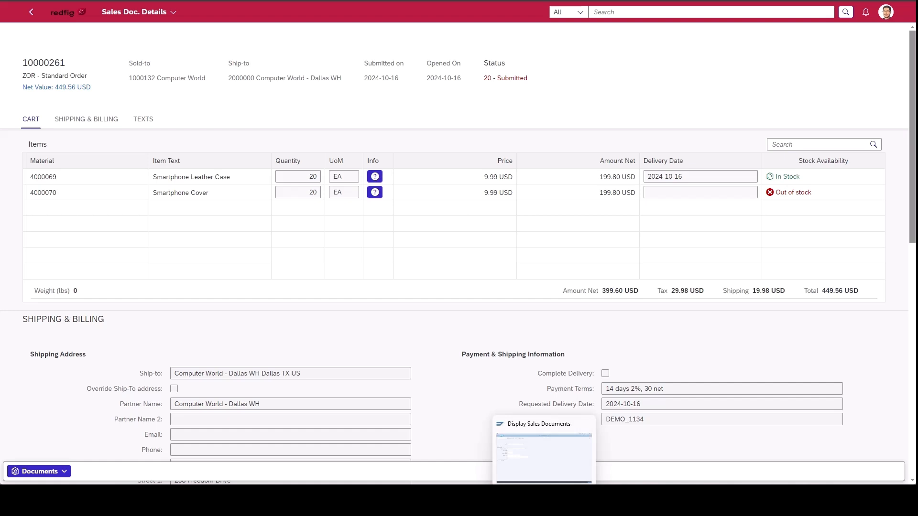
pyautogui.click(545, 472)
pyautogui.click(168, 108)
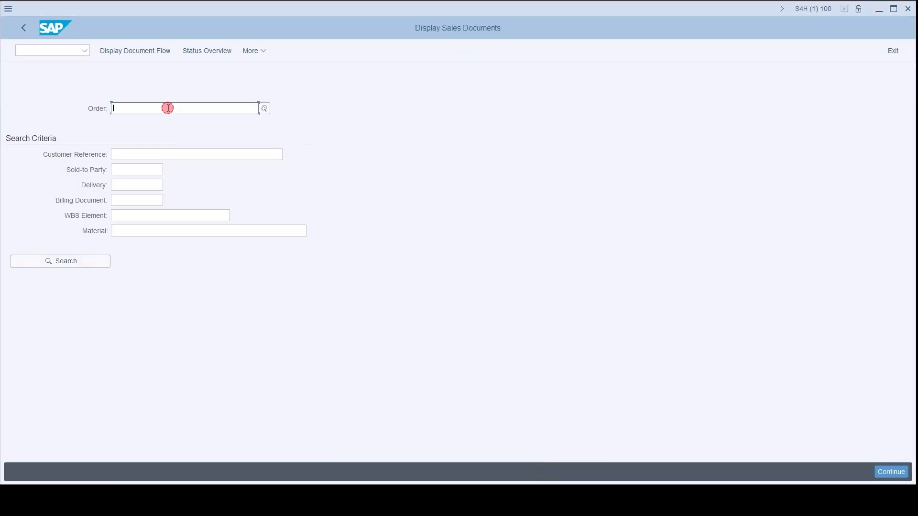
pyautogui.hotkey('ctrl', 'v')
pyautogui.press('Return')
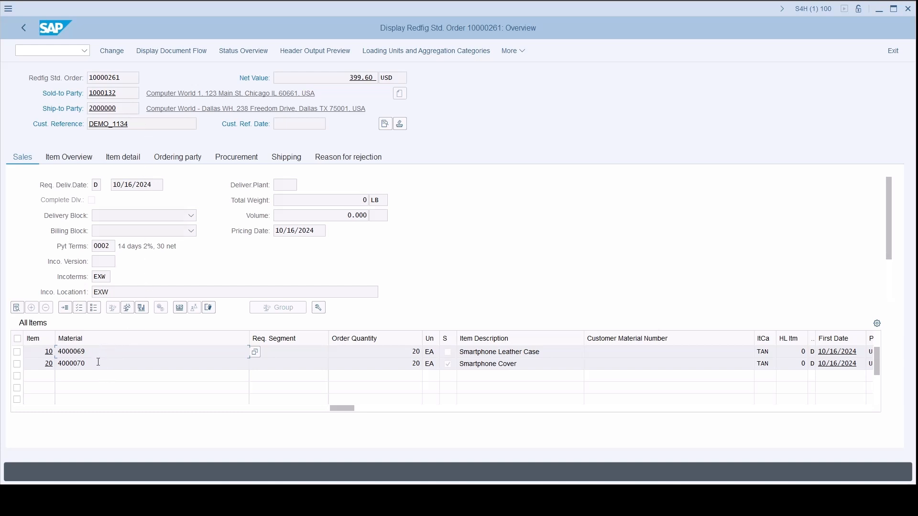
# Return to the partner portal, open Manage Orders from the home page, and view the table's column settings without changing them.
pyautogui.click(531, 447)
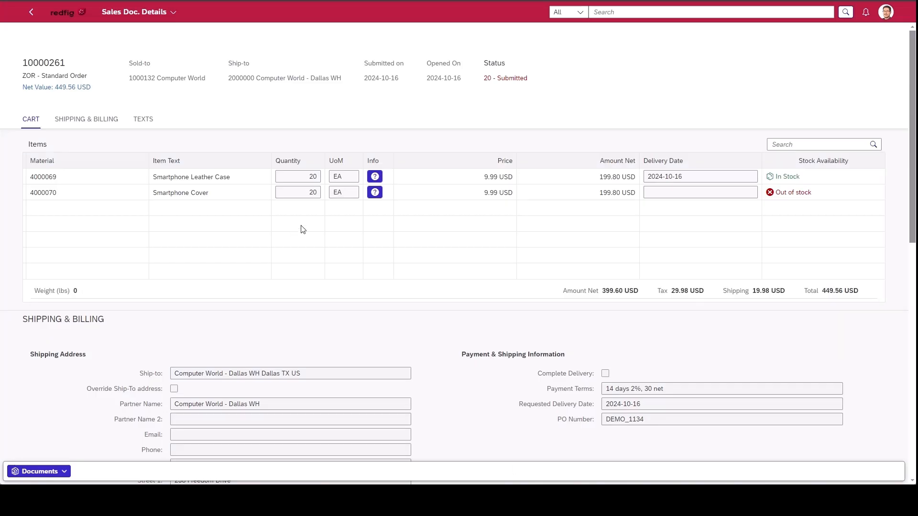
pyautogui.click(66, 13)
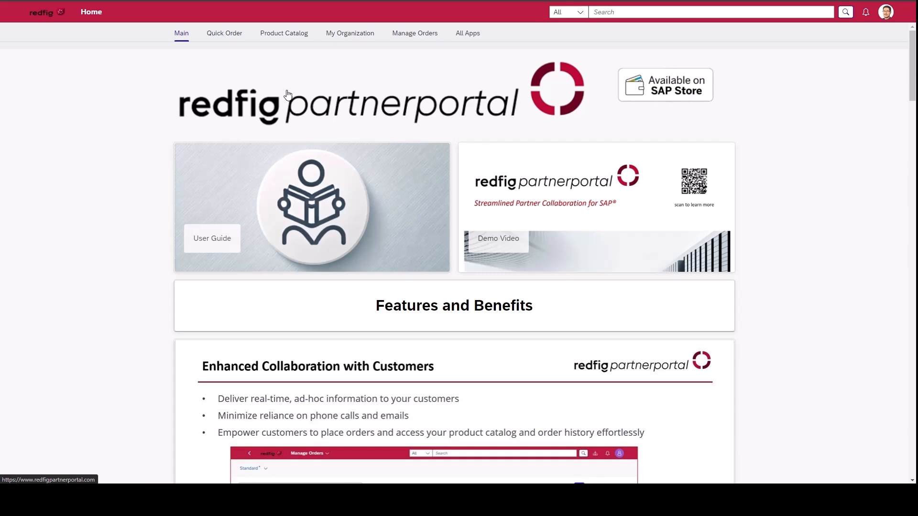
pyautogui.click(405, 39)
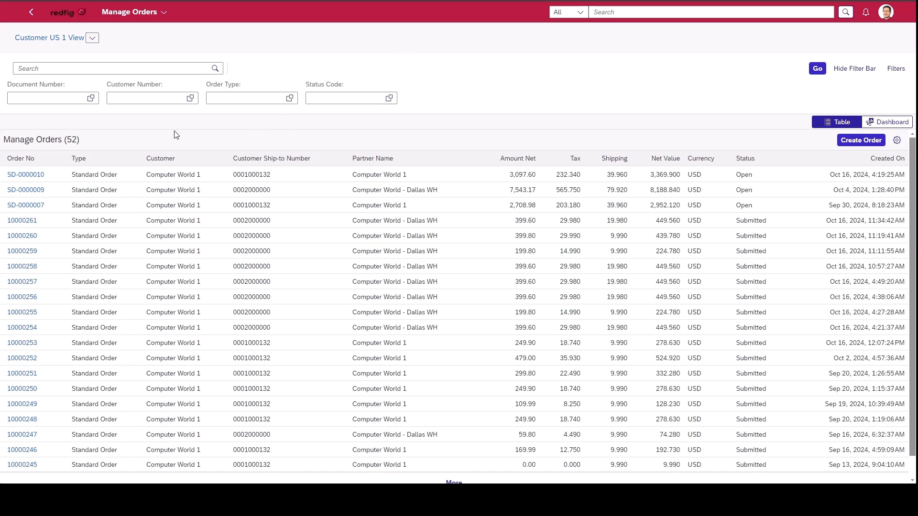
pyautogui.click(896, 140)
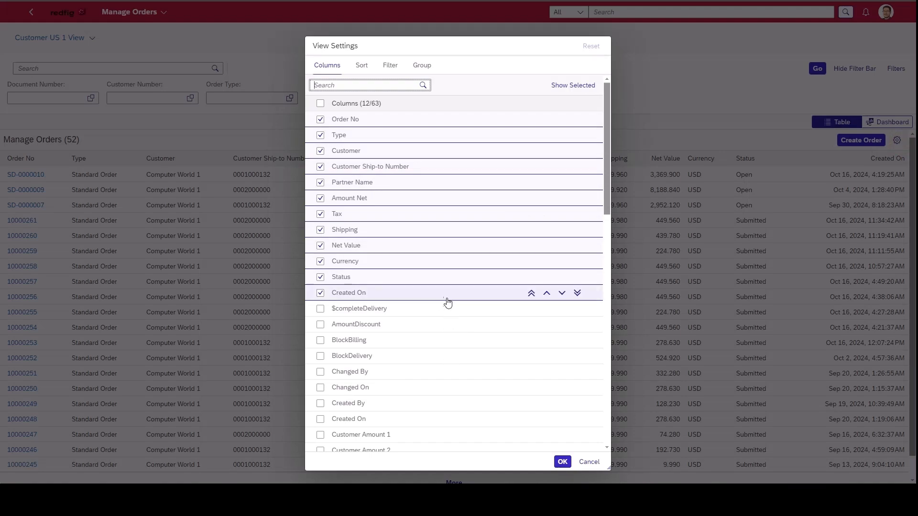
pyautogui.click(589, 462)
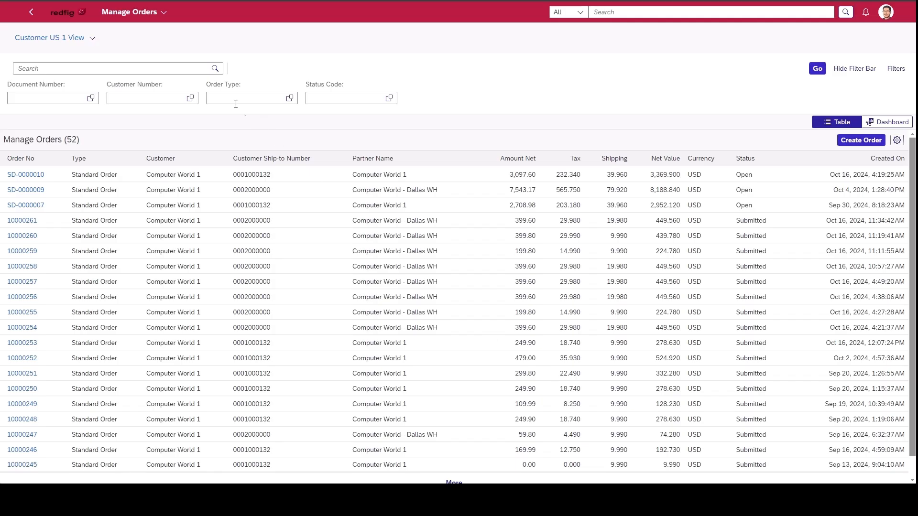
# Filter the order list by status code 20 (Submitted) and open the most recently created order.
pyautogui.click(388, 98)
pyautogui.click(224, 215)
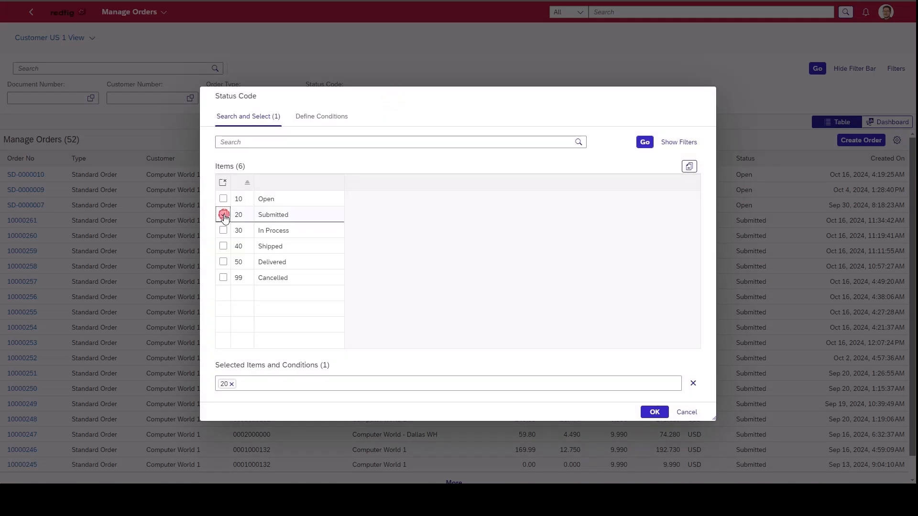
pyautogui.click(654, 412)
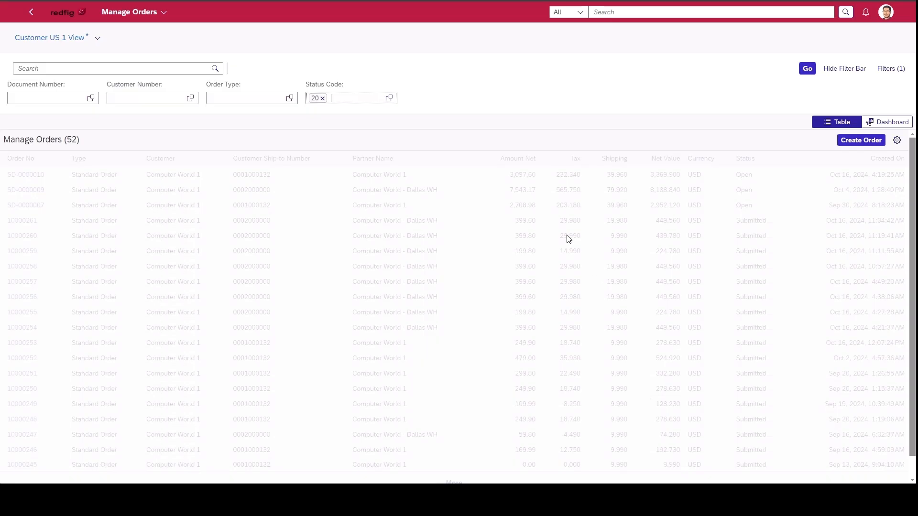
pyautogui.click(807, 69)
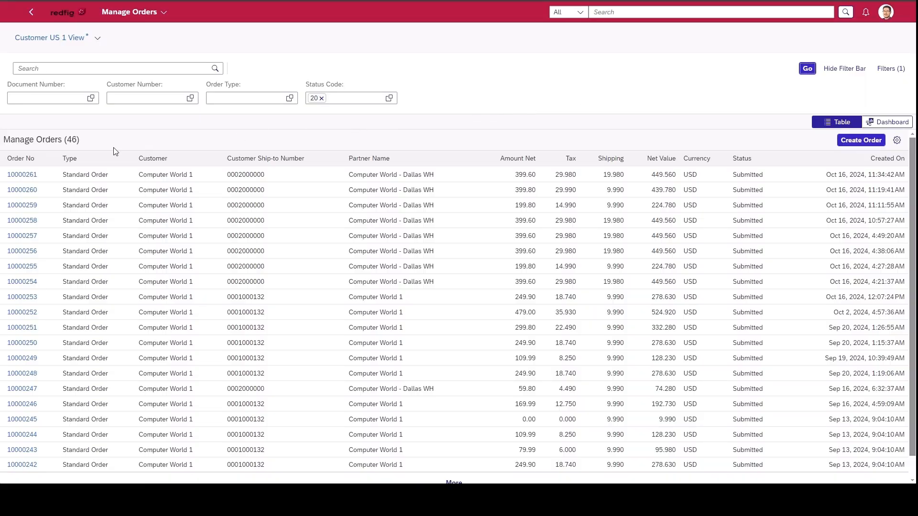
pyautogui.click(27, 177)
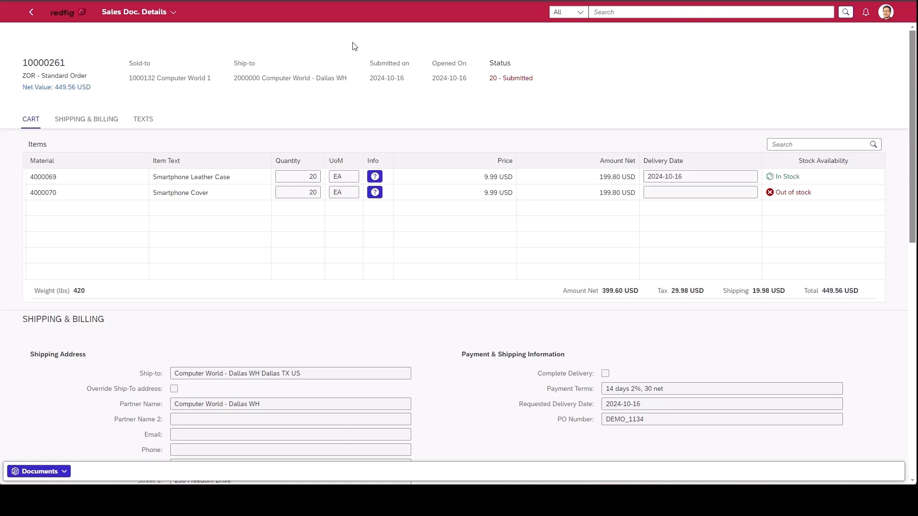
# Leave the order details, open My Organization from the home page, and examine the customer's credit and outstanding balance breakdown.
pyautogui.click(57, 17)
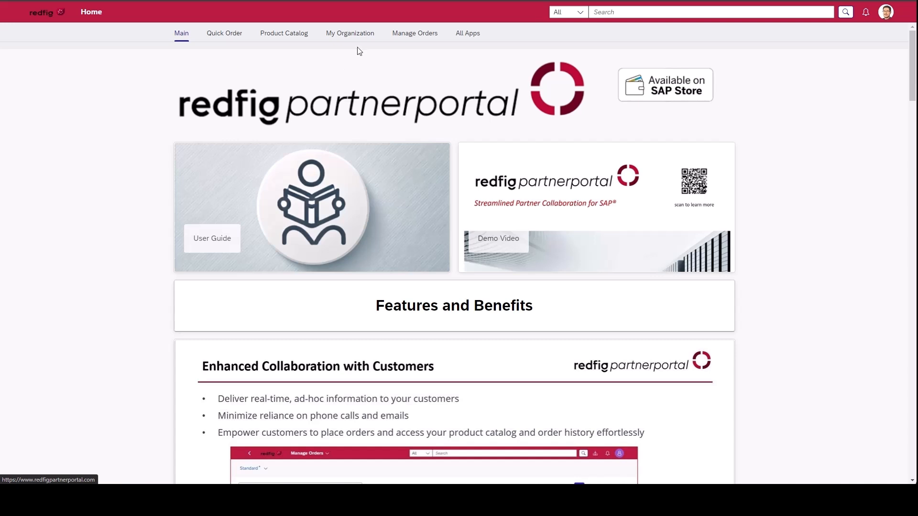
pyautogui.click(347, 38)
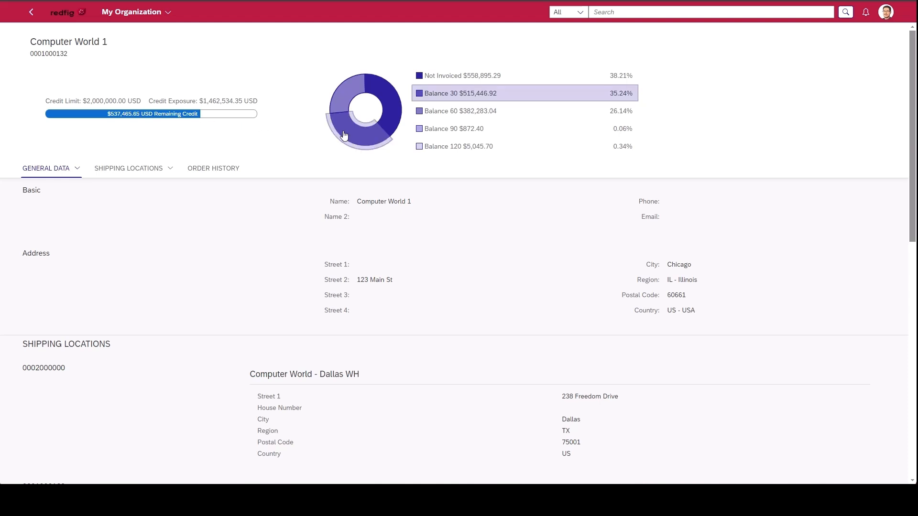
pyautogui.moveTo(571, 152)
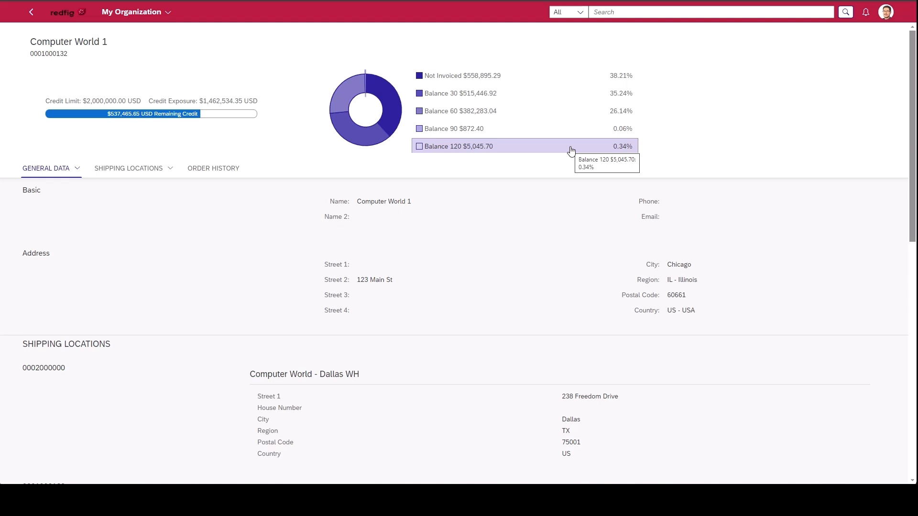
pyautogui.moveTo(554, 84)
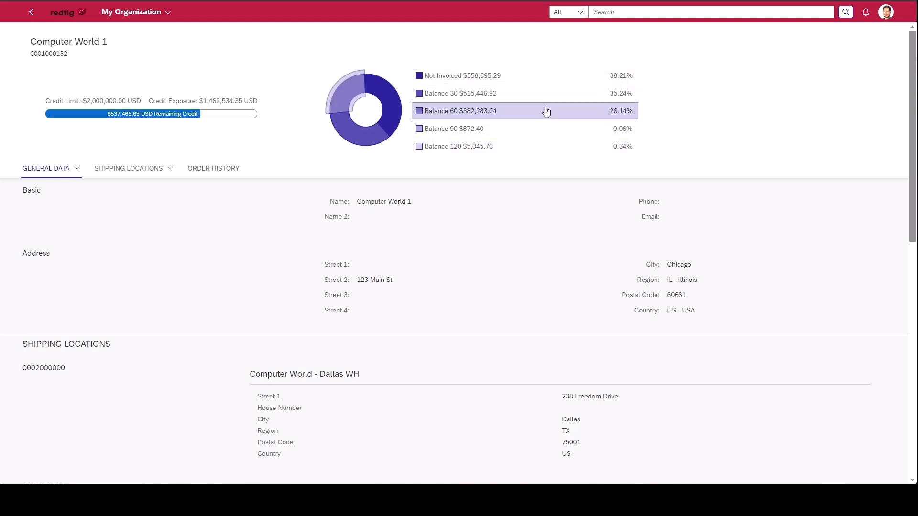
pyautogui.moveTo(546, 111)
pyautogui.moveTo(536, 127)
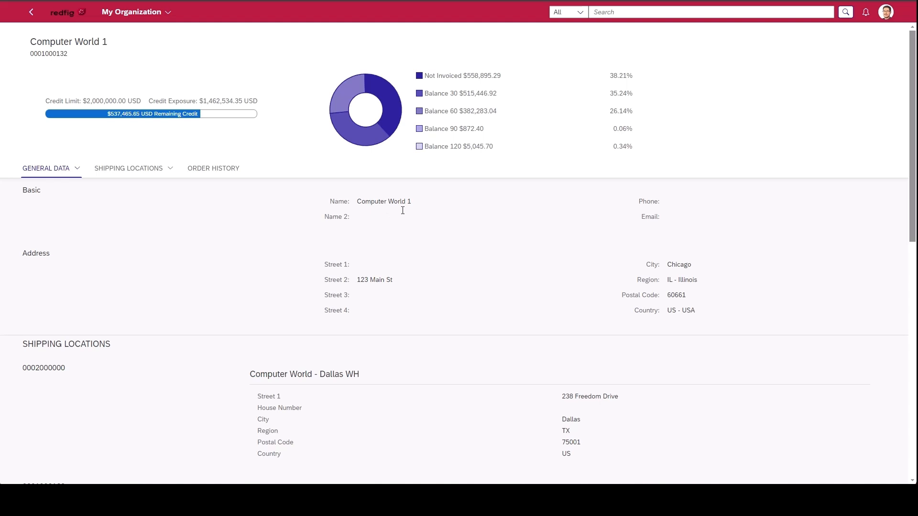
# Review the organization's shipping locations and order history, and return to the portal home page.
pyautogui.scroll(-3, 393, 216)
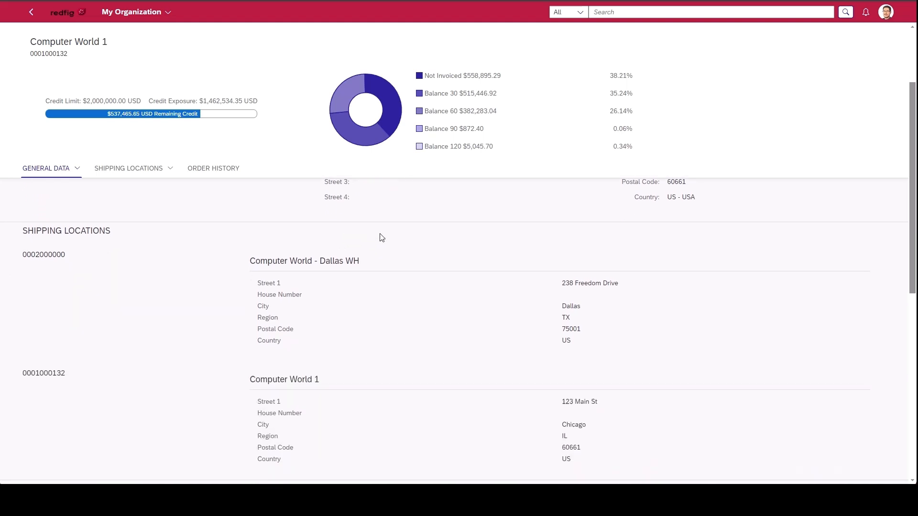
pyautogui.scroll(-5, 382, 238)
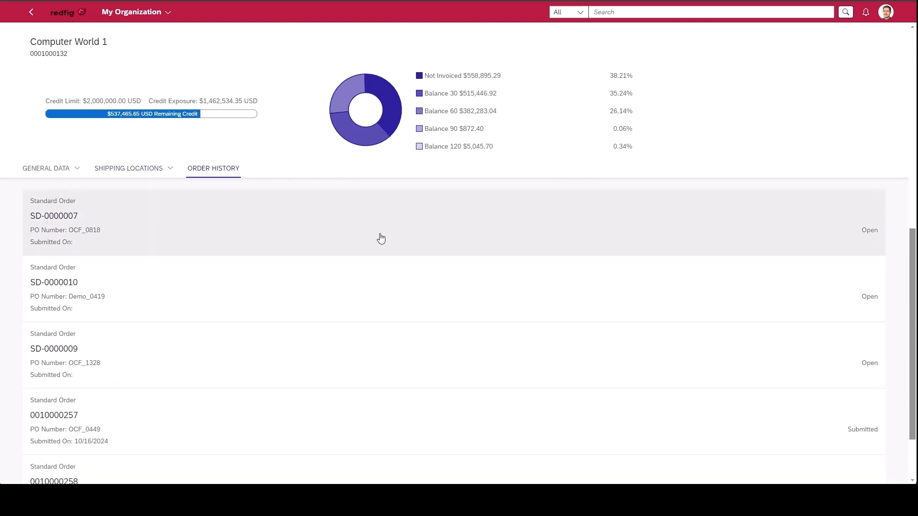
pyautogui.scroll(-2, 381, 238)
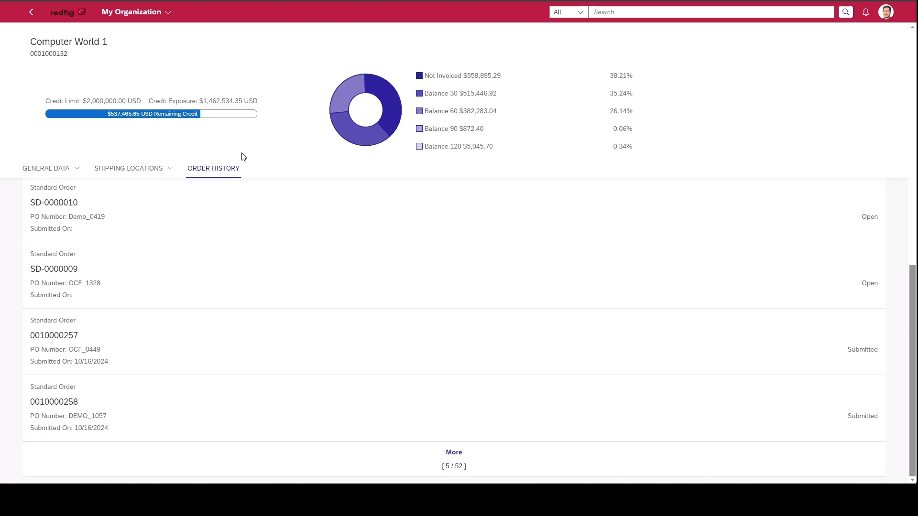
pyautogui.click(68, 19)
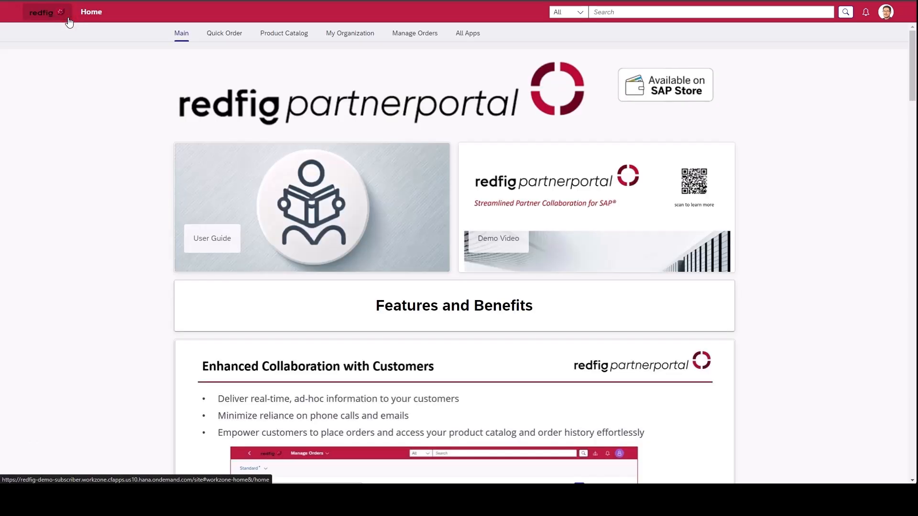